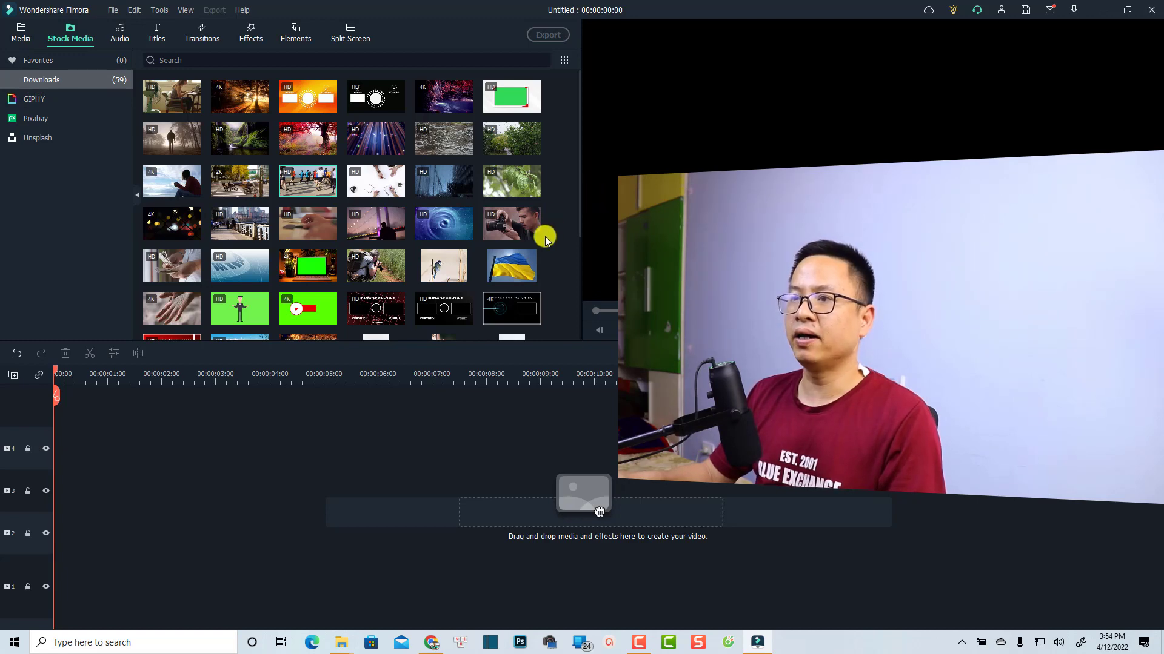
Drag the green-screen monitor stock clip onto track 3 at 0:00
scroll(548, 233, "down", 4)
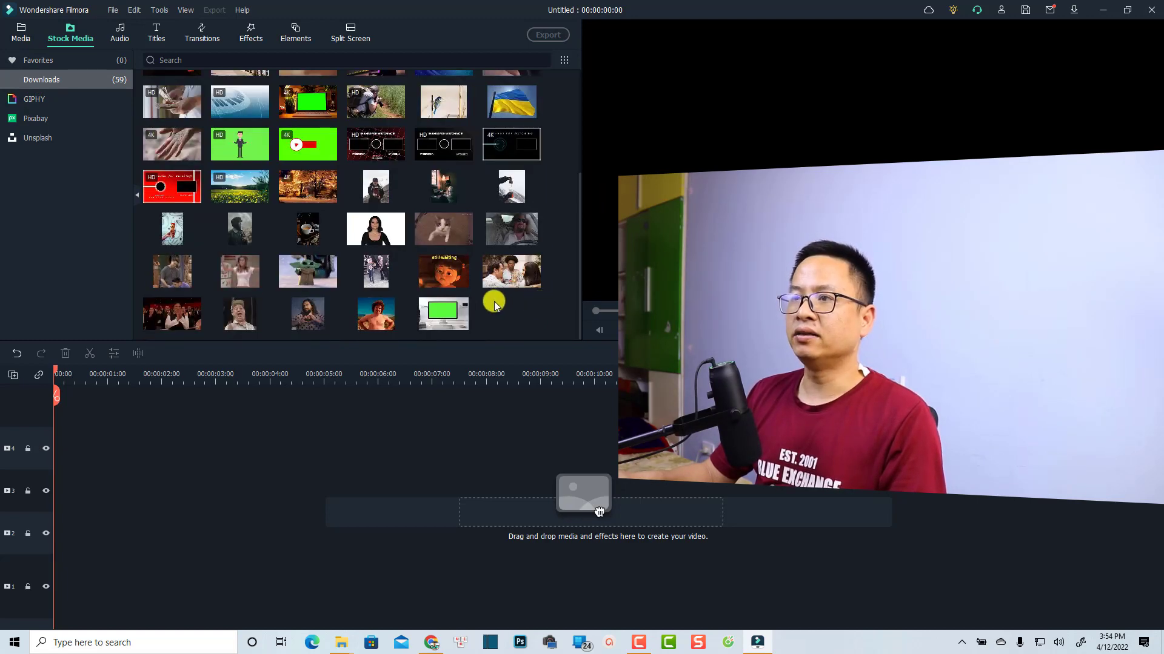
left_click(443, 313)
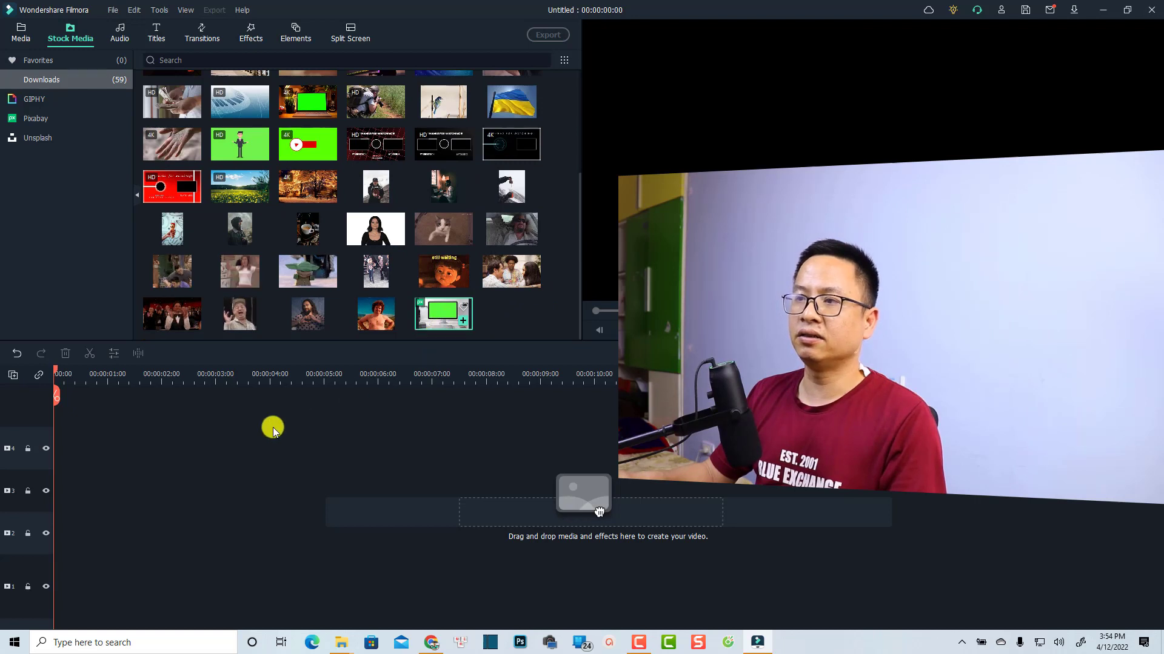
left_click_drag(273, 427, 39, 505)
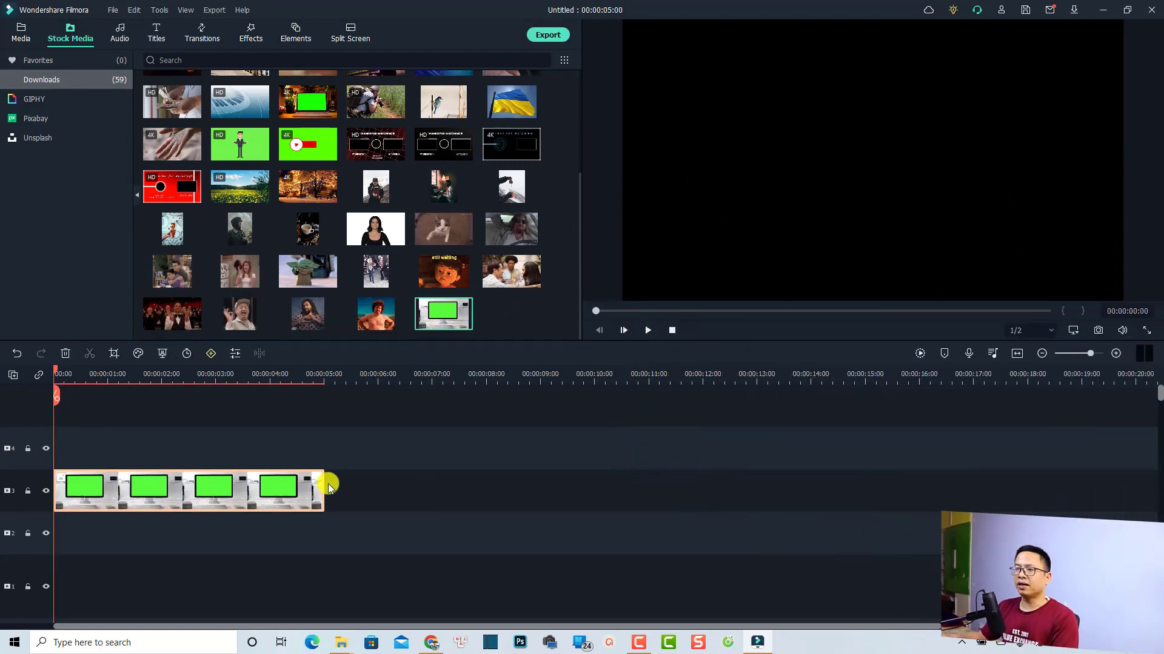
Stretch the monitor clip's right edge to 00:00:10:04
left_click(493, 493)
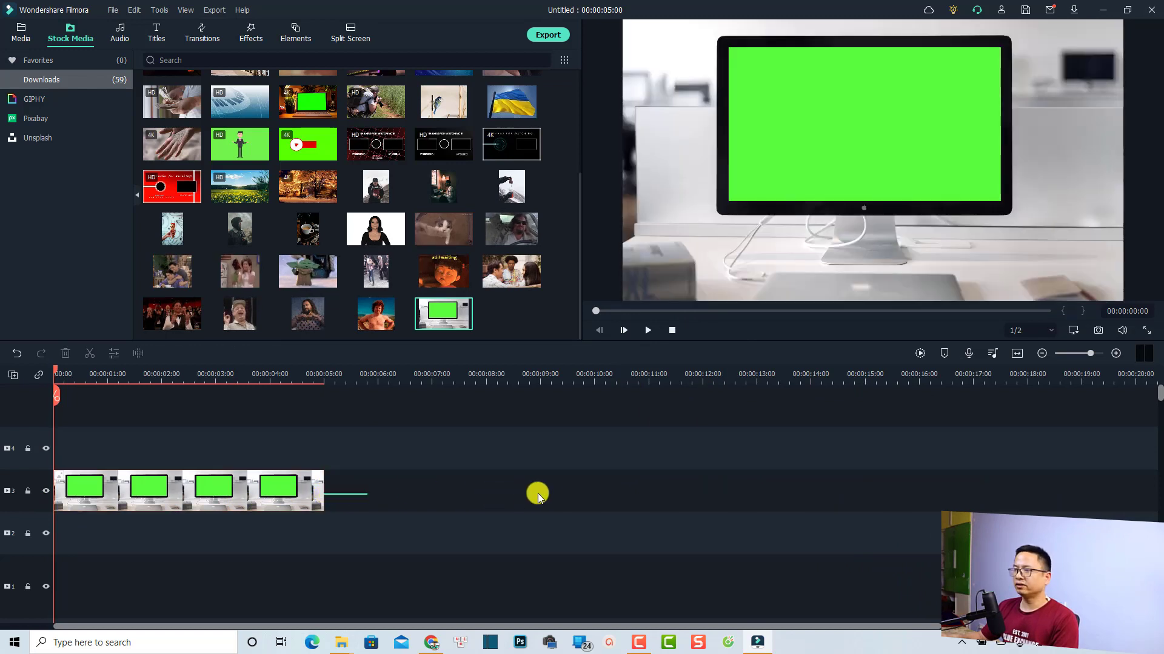
left_click(296, 494)
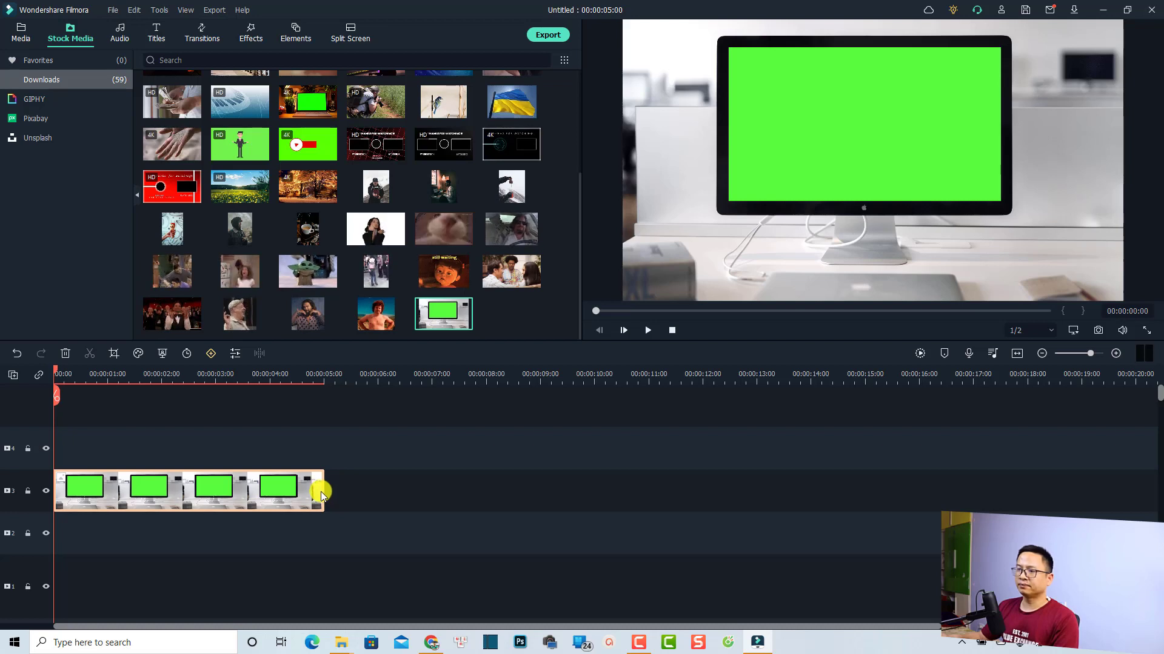
left_click_drag(325, 498, 602, 491)
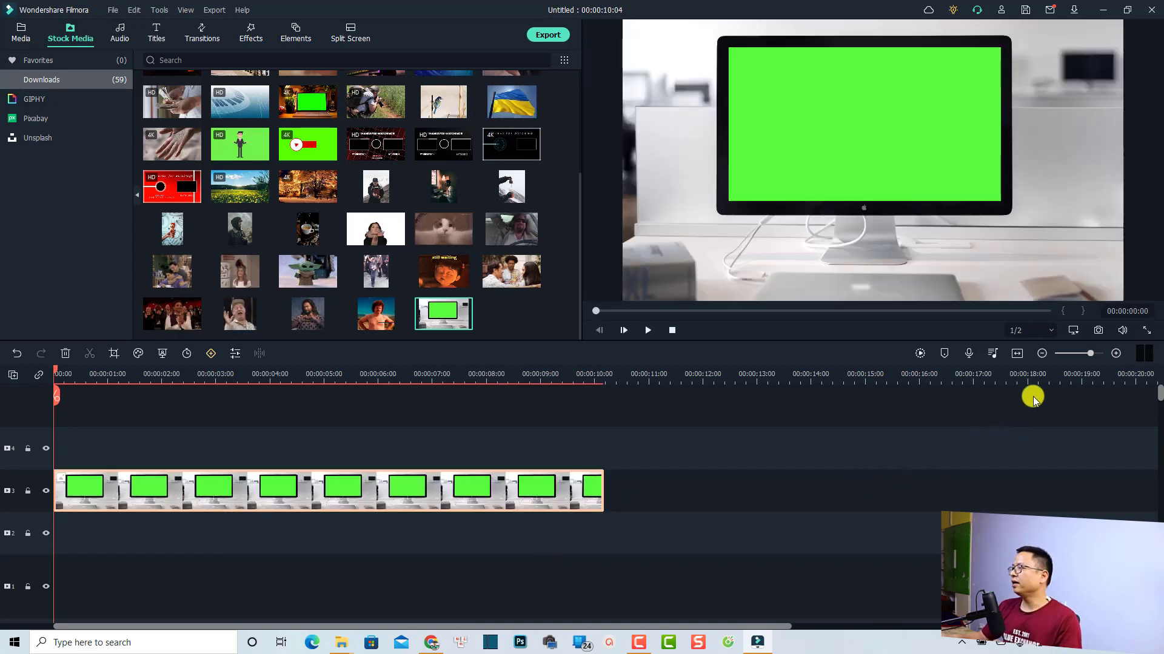
Zoom the timeline to fit and add the running-race stock clip on track 2 below the monitor clip
left_click(1017, 354)
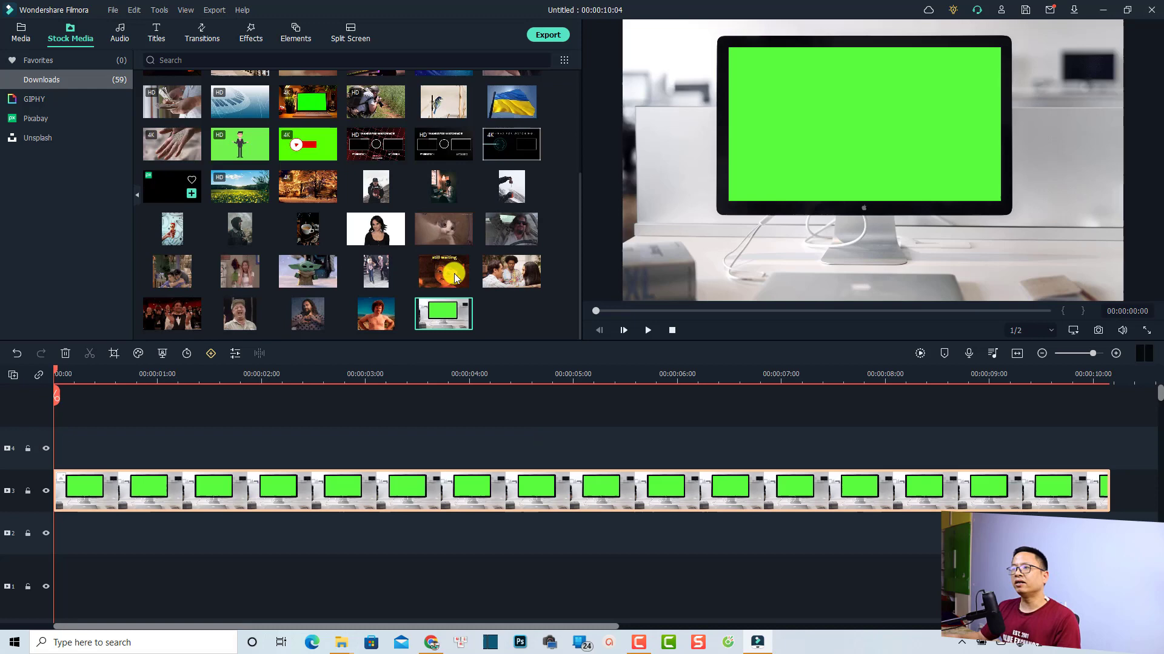
scroll(473, 247, "up", 3)
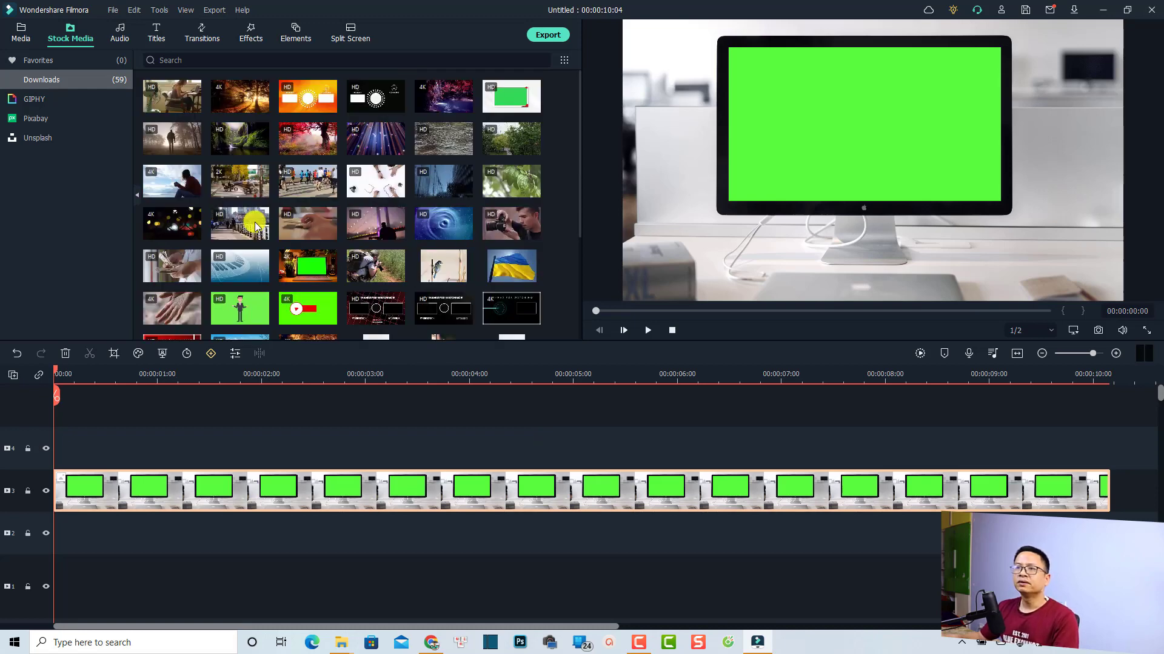
mouse_move(307, 189)
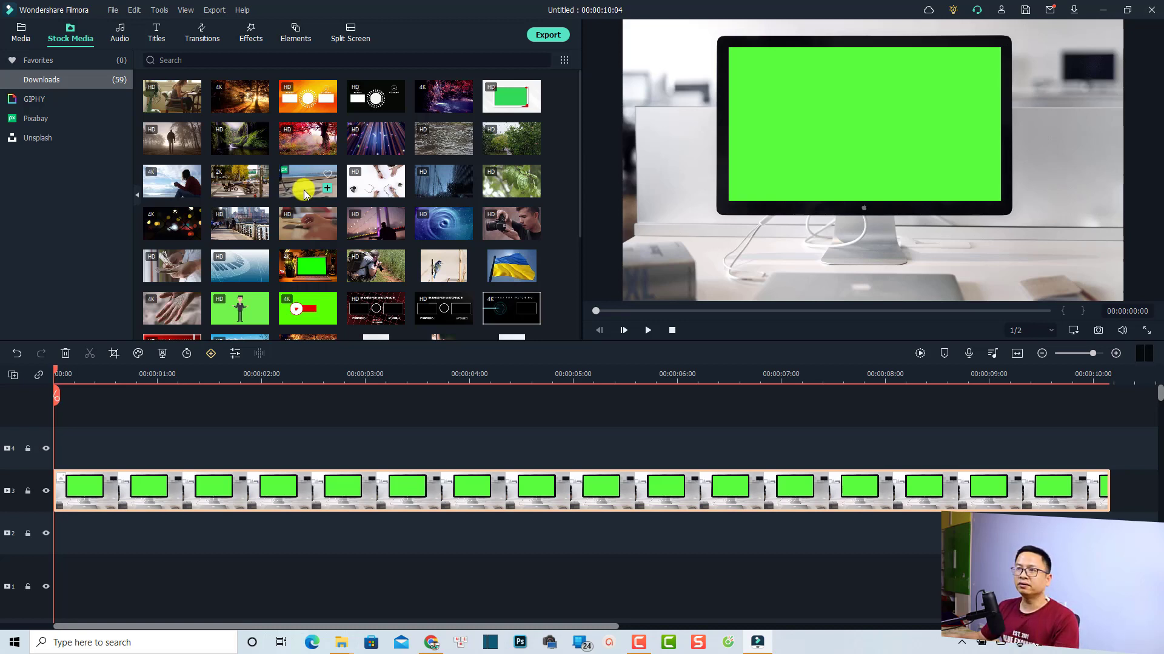
left_click_drag(303, 189, 127, 602)
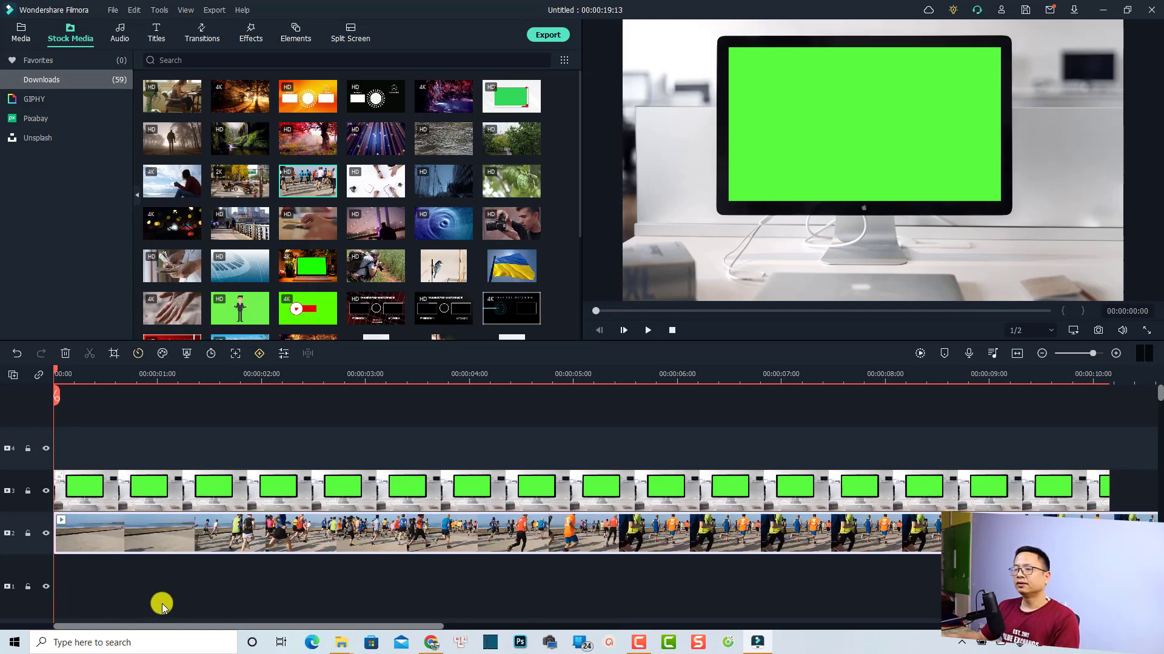
Delete the empty tracks from the timeline
right_click(38, 565)
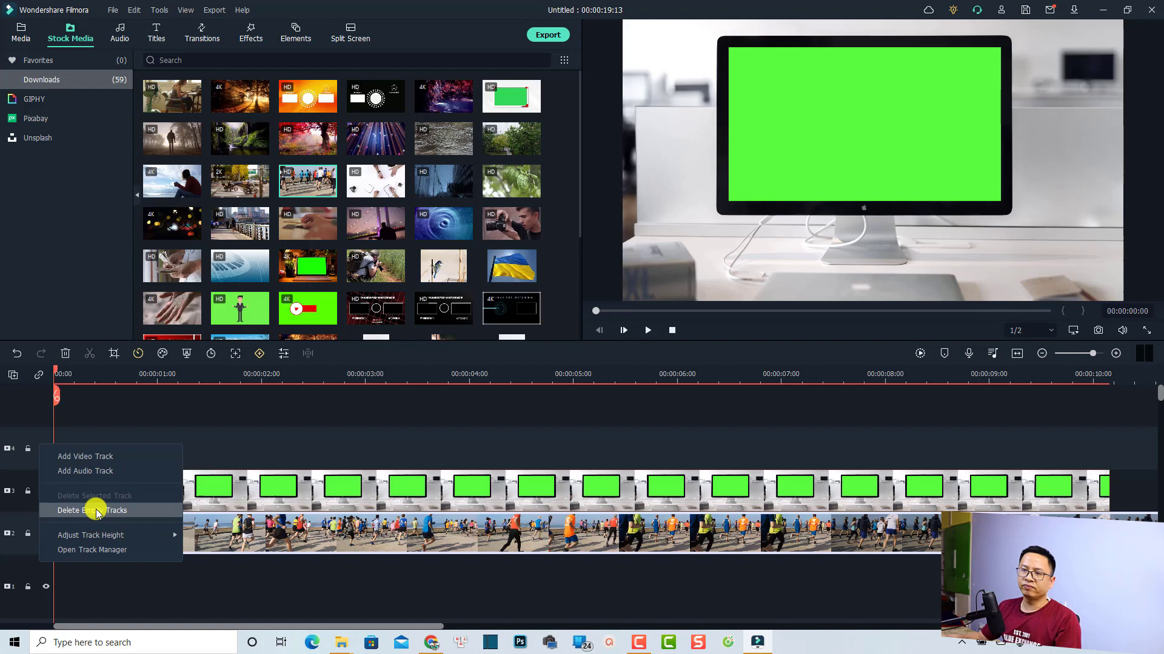
left_click(96, 511)
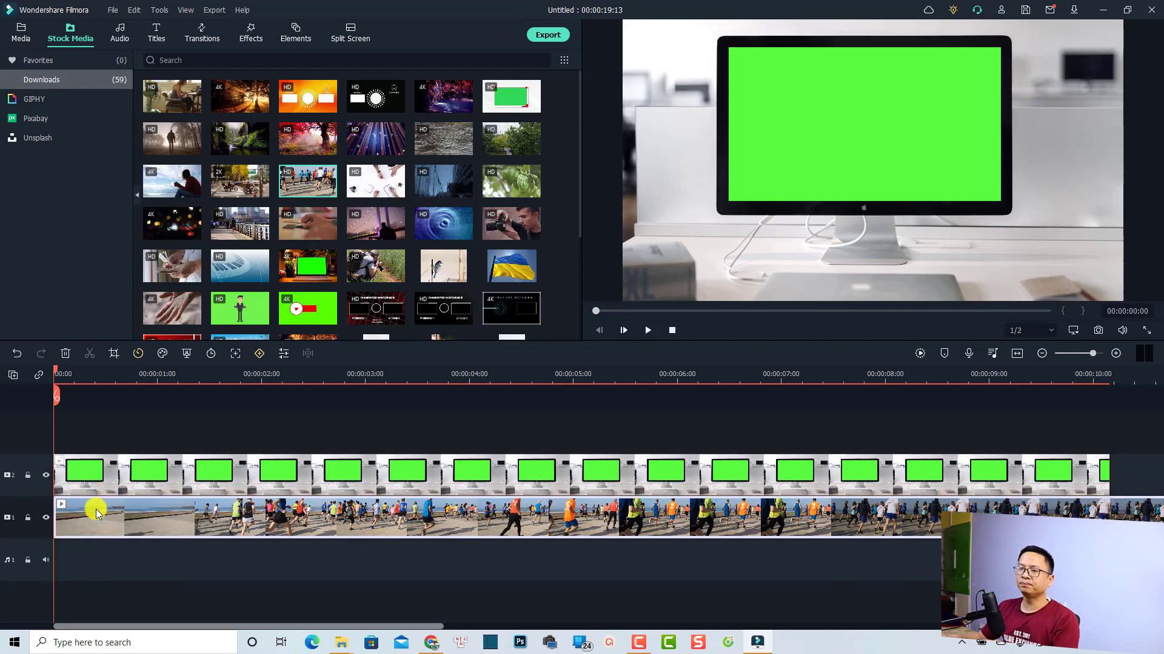
left_click(223, 565)
Play to 2:15 and select the green-screen monitor clip on track 2
key("space")
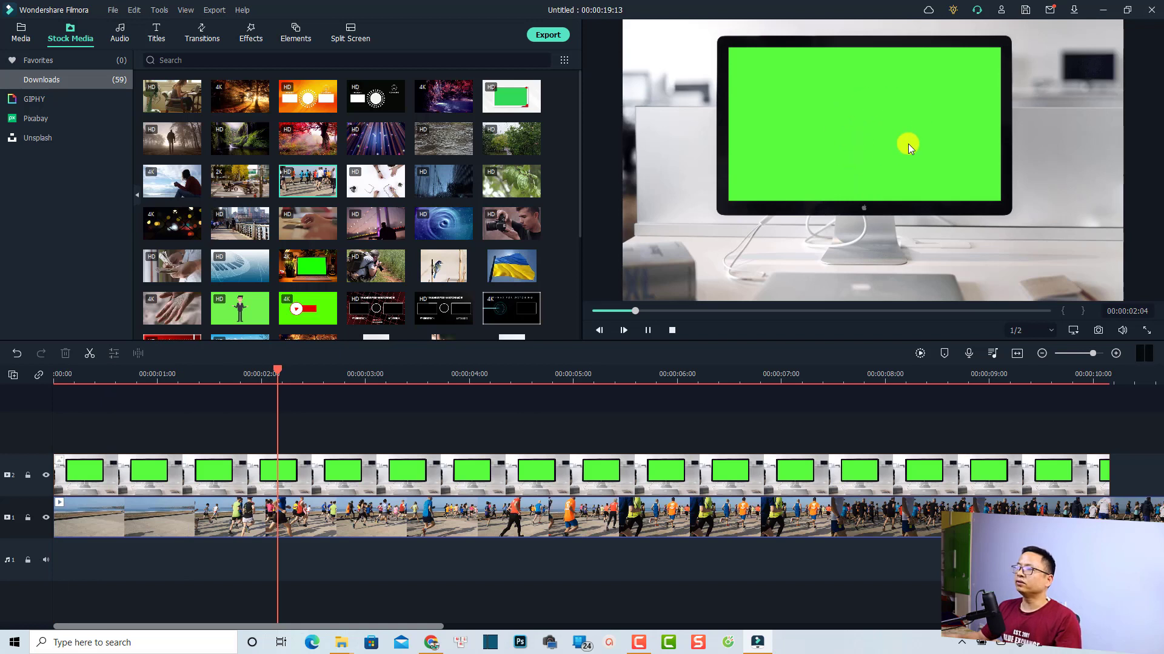
key("space")
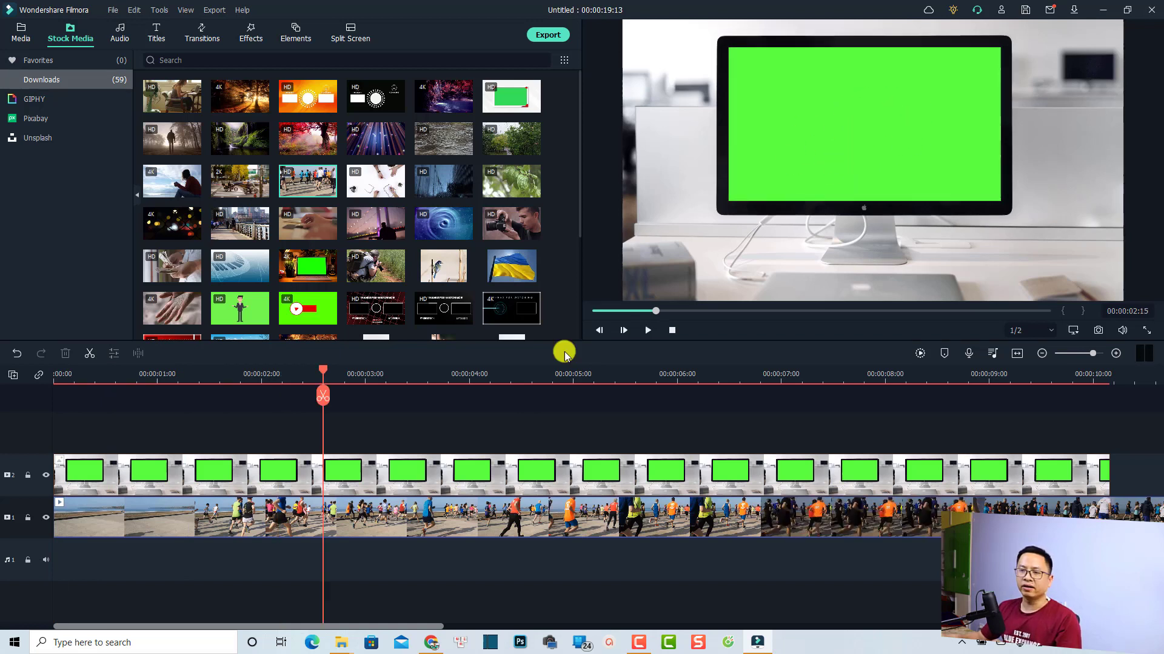
left_click(285, 481)
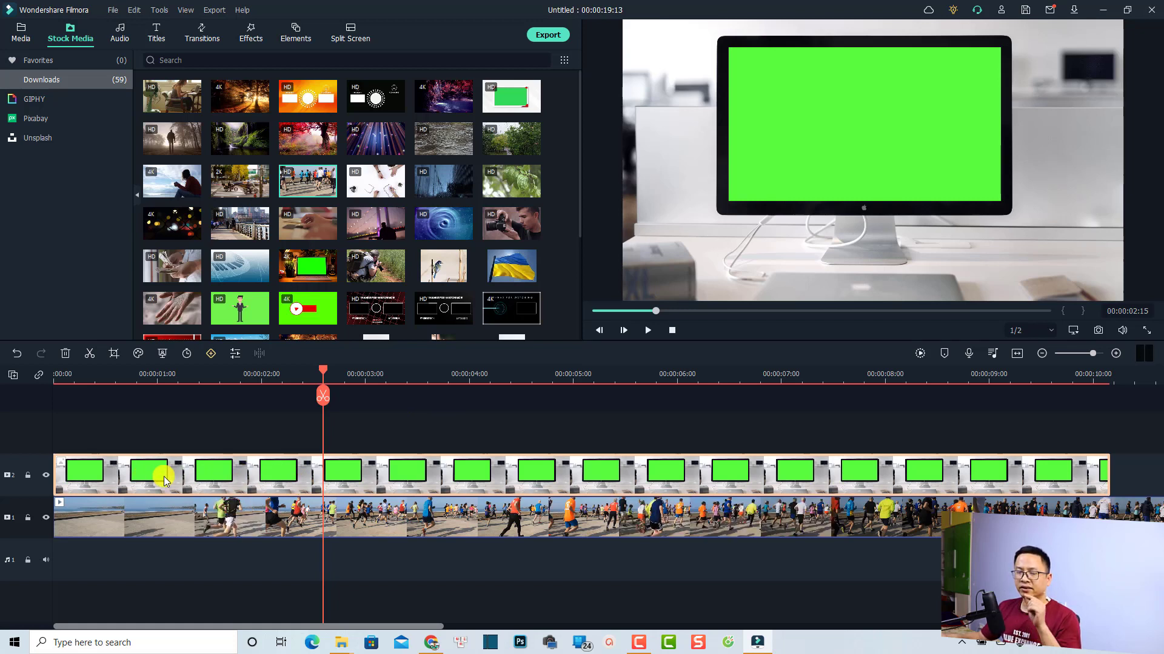
Apply Chroma Key to the monitor clip using the eyedropper on the green screen, then preview to 4:17
left_click(163, 358)
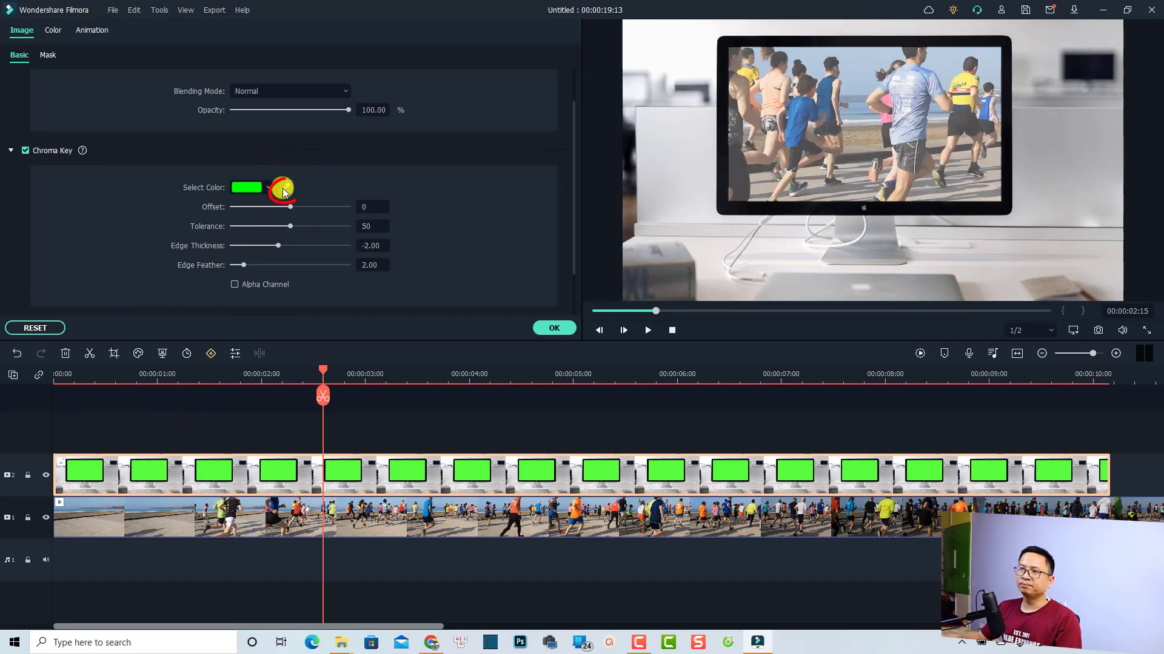
left_click(282, 188)
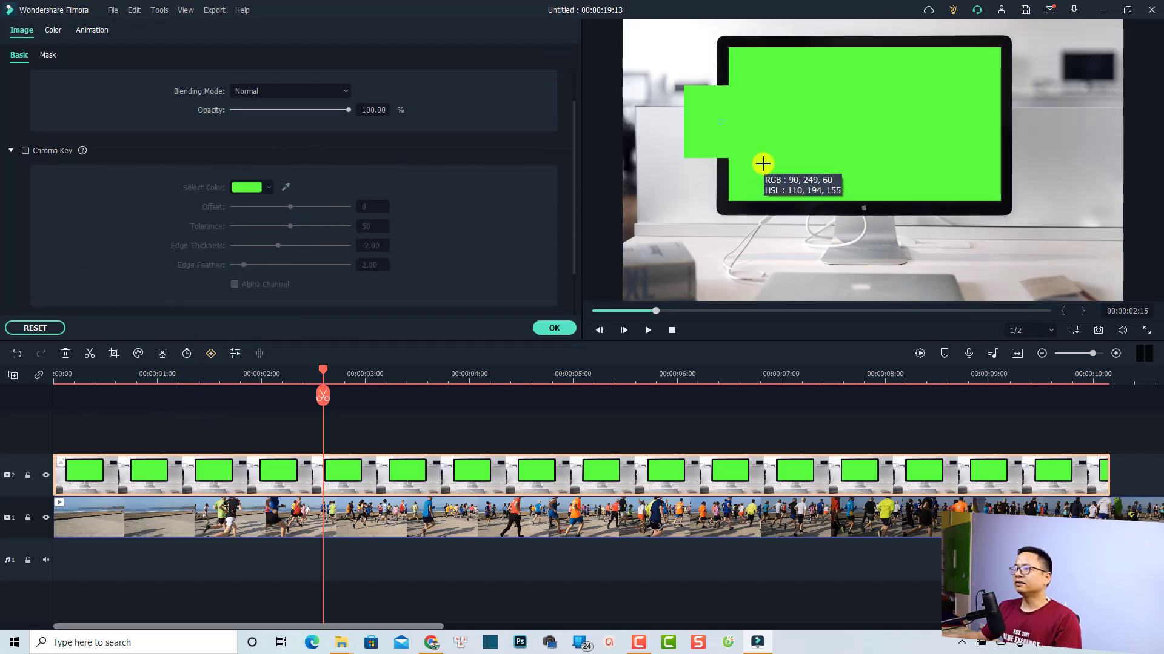
left_click(762, 164)
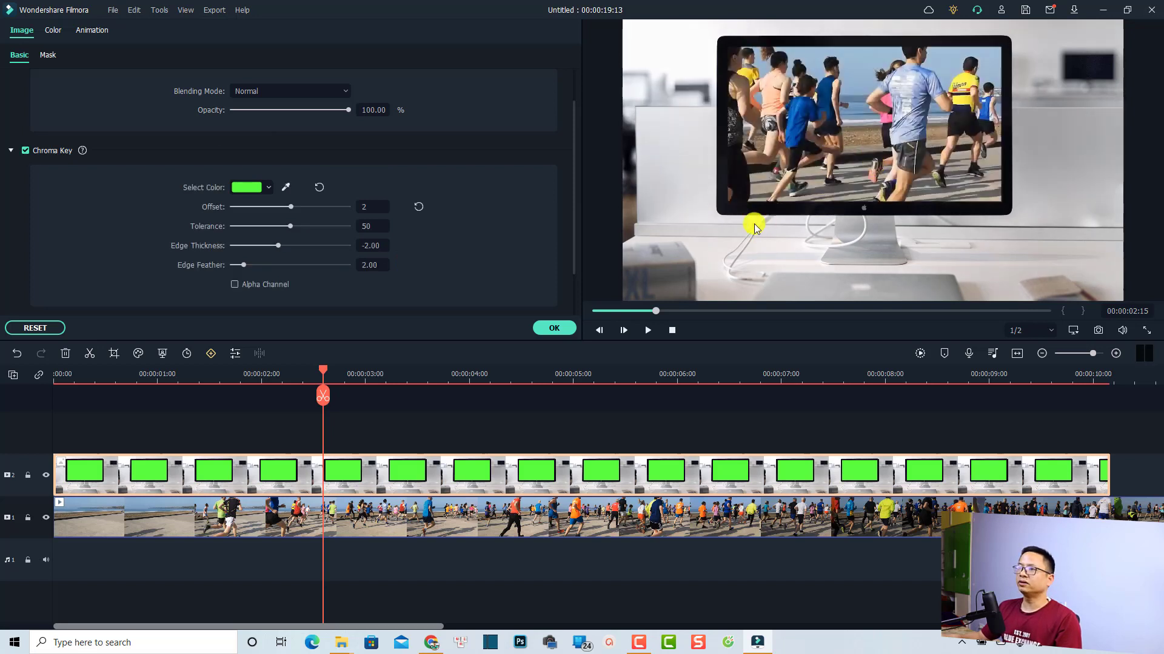
left_click(369, 433)
key("space")
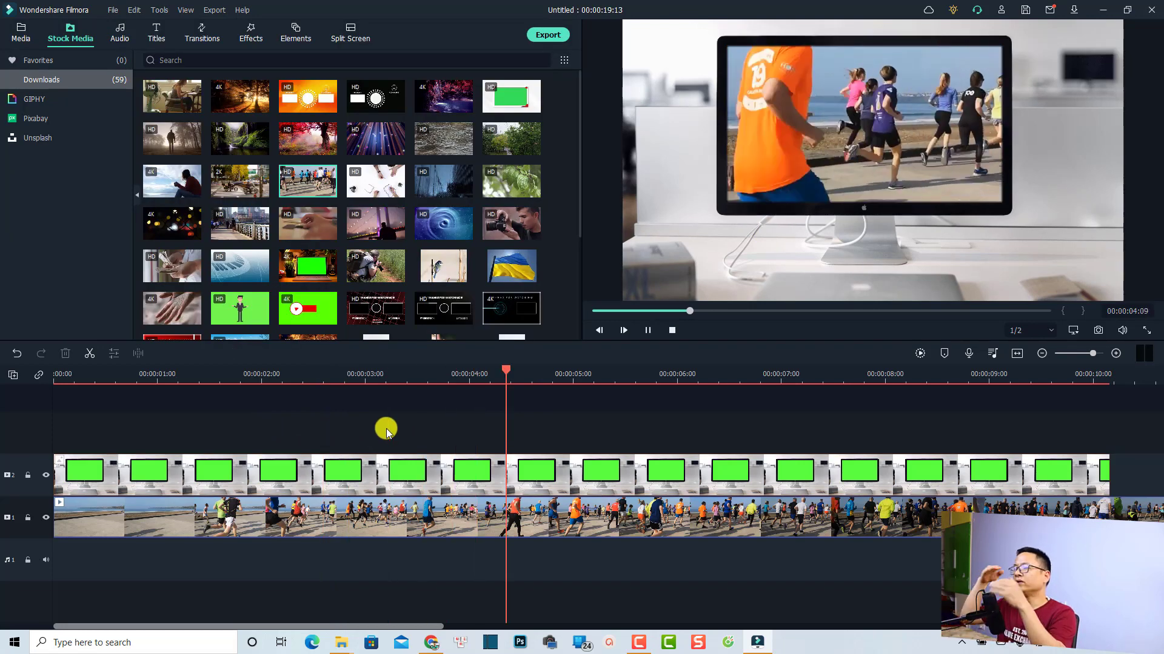
key("space")
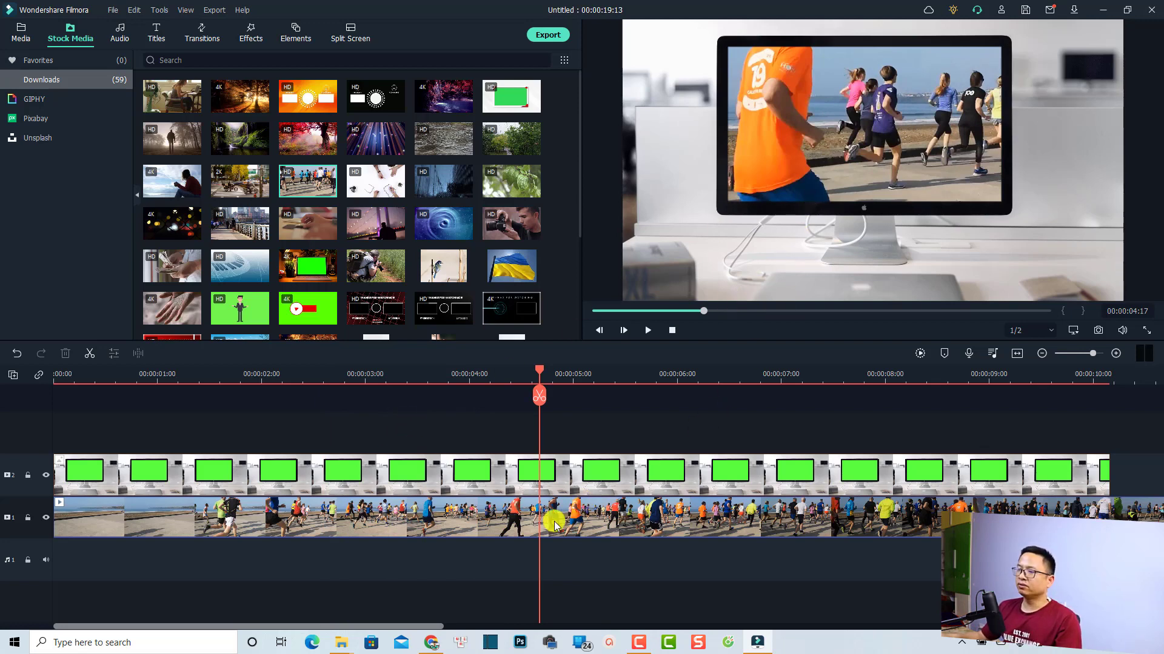
Lower the monitor clip's opacity to 58.85% with Chroma Key enabled and confirm
left_click(520, 519)
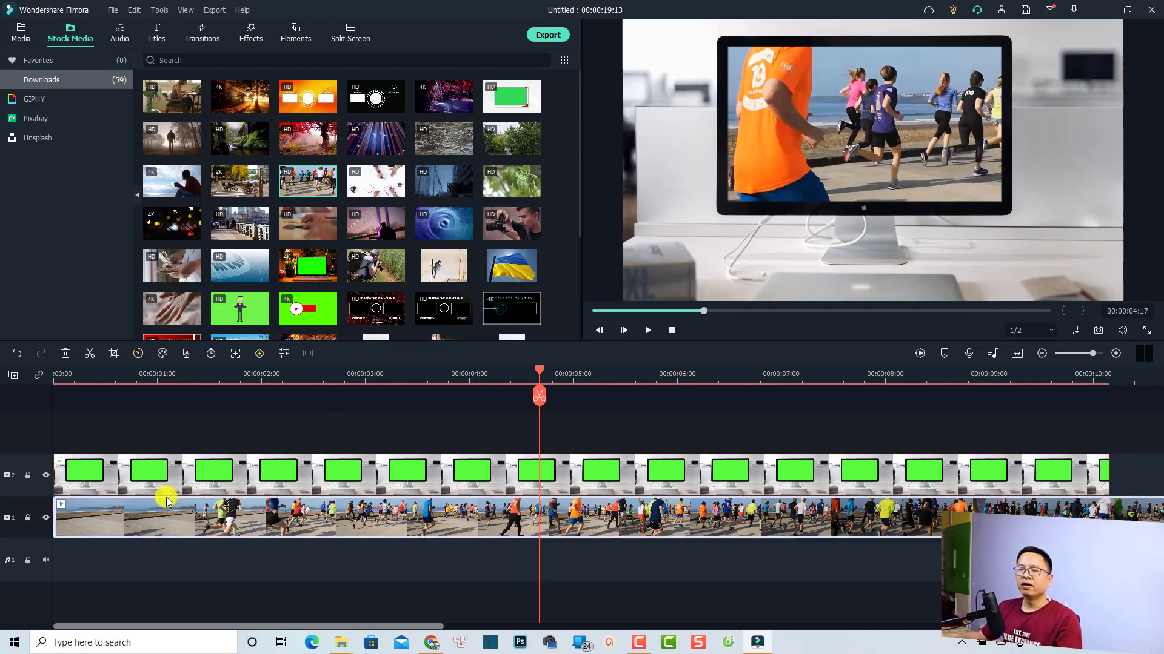
double_click(152, 481)
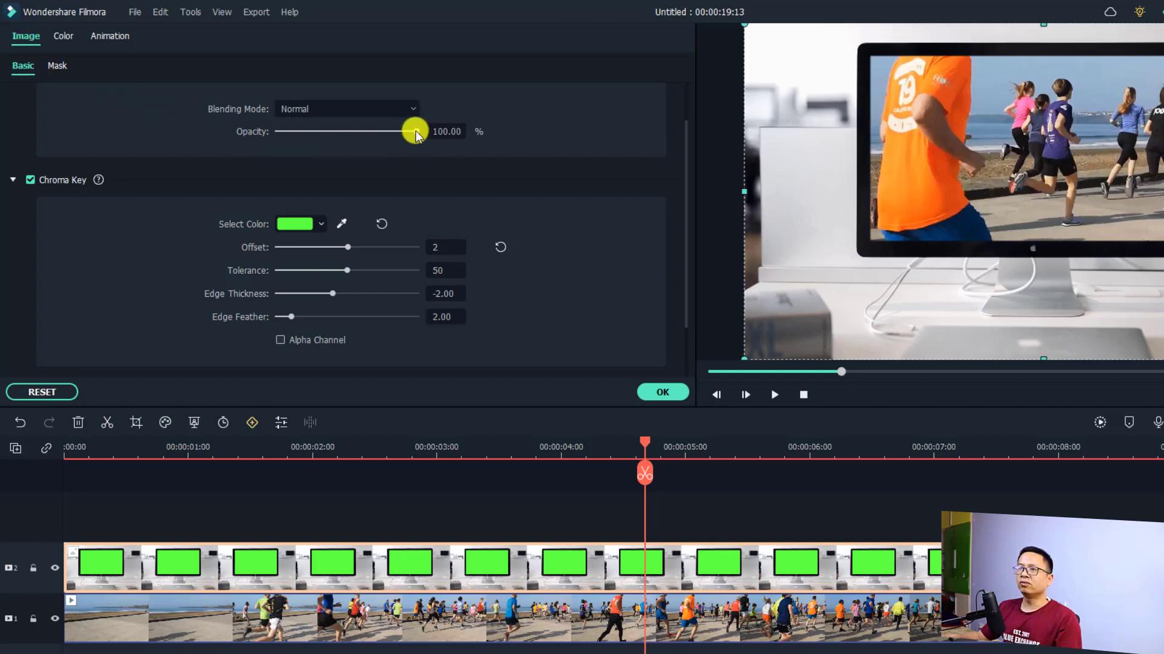
left_click_drag(416, 129, 360, 139)
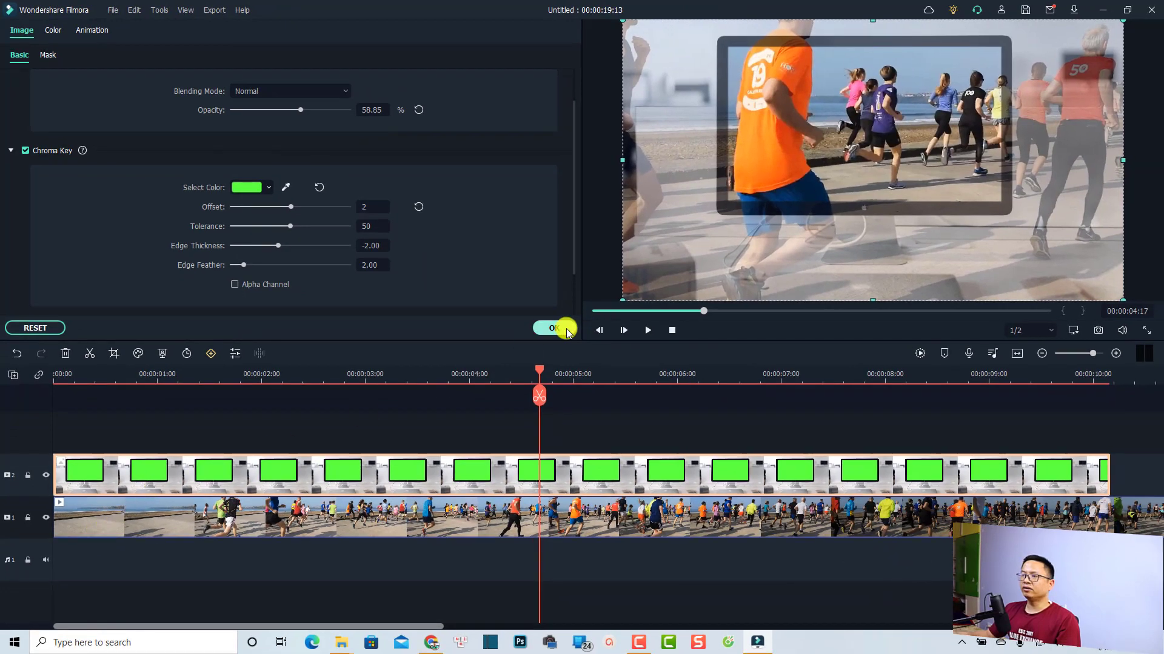
left_click(553, 328)
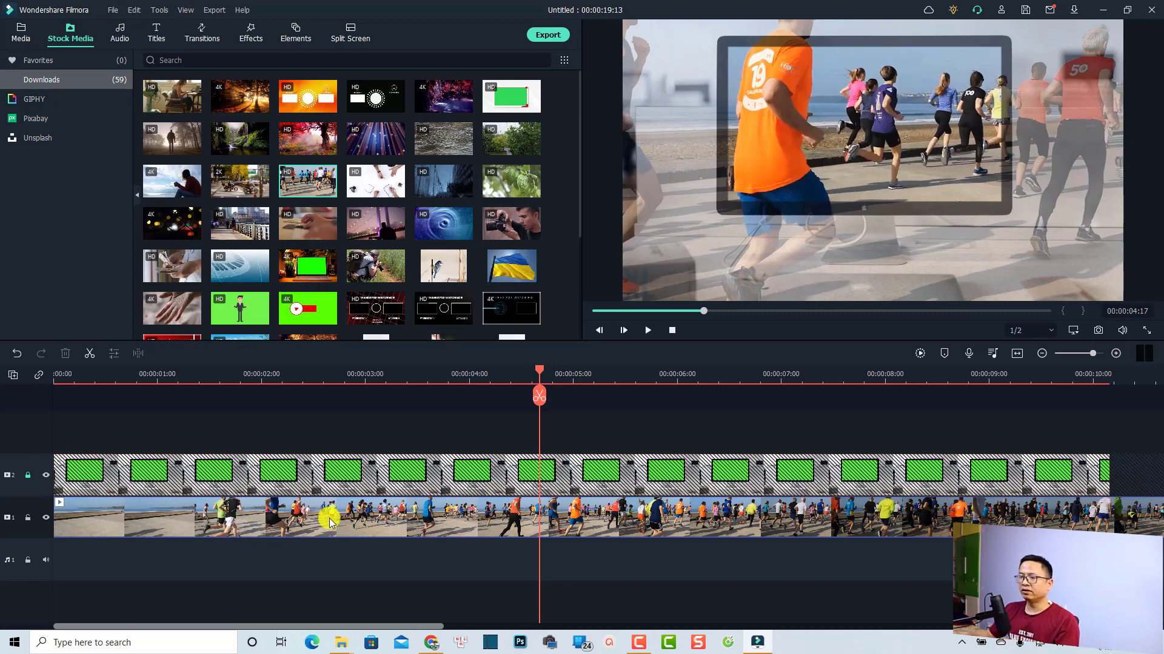
Scale the runners footage down from its corners and centre it over the monitor screen
left_click(542, 522)
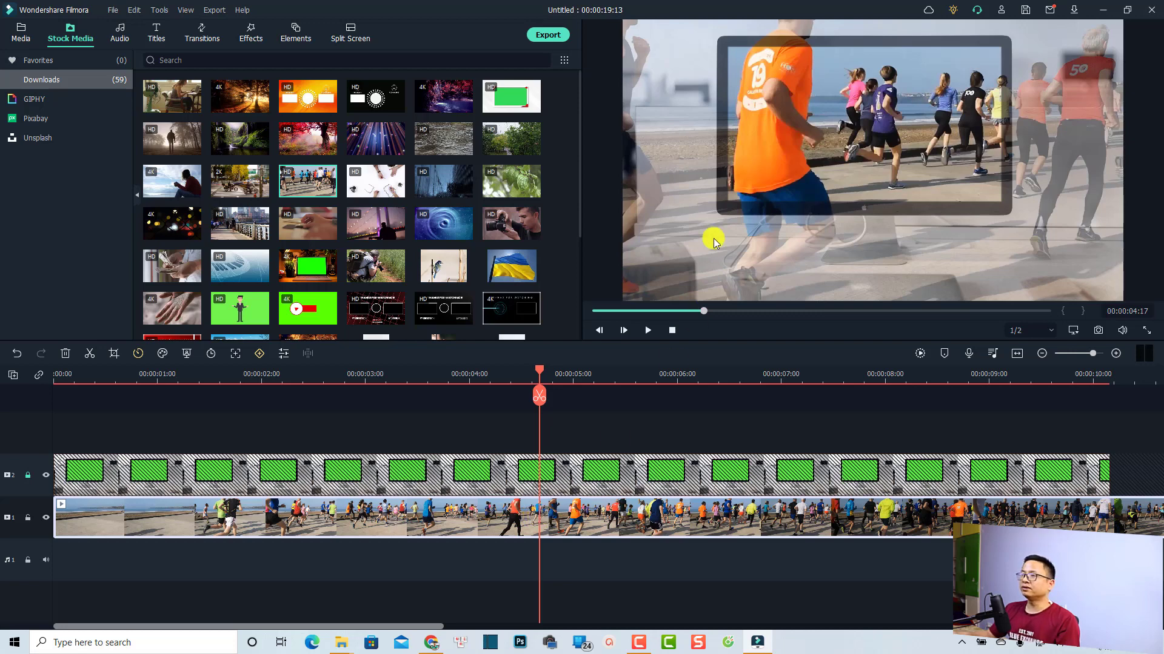
left_click(732, 221)
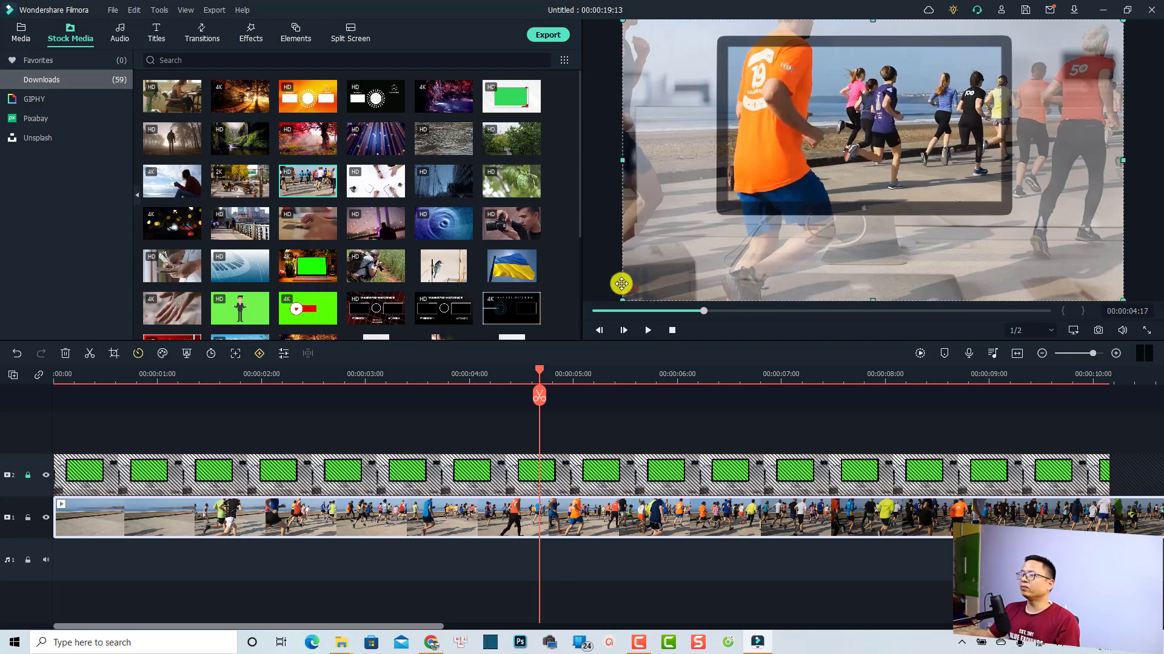
left_click_drag(628, 297, 703, 222)
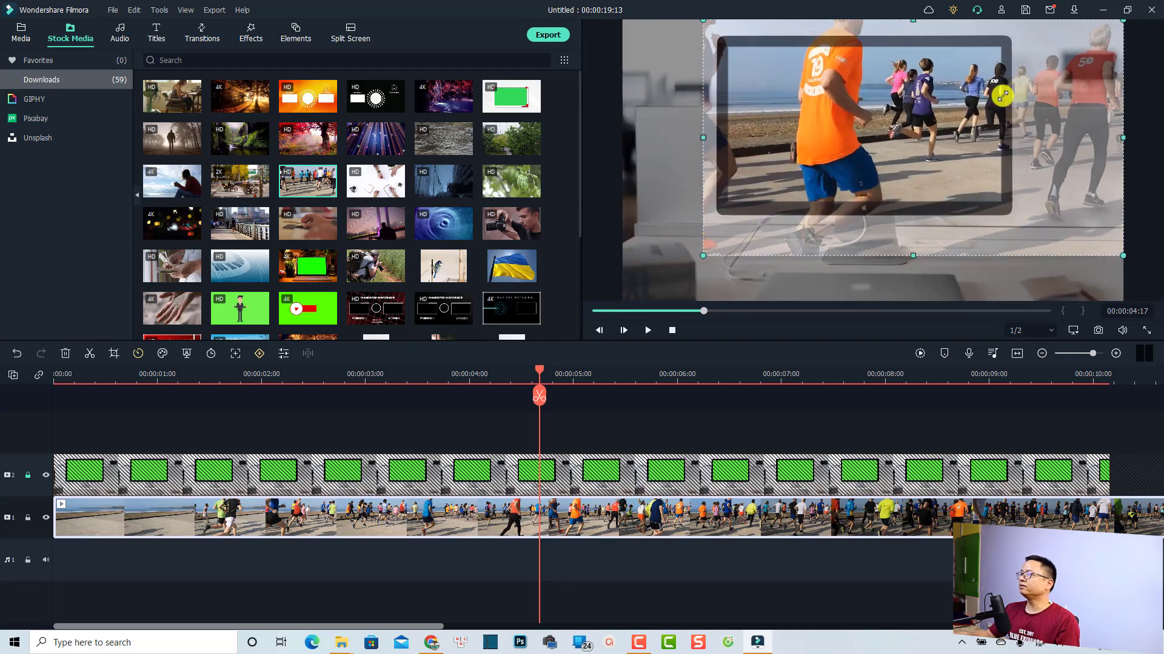
left_click_drag(1123, 22, 1052, 57)
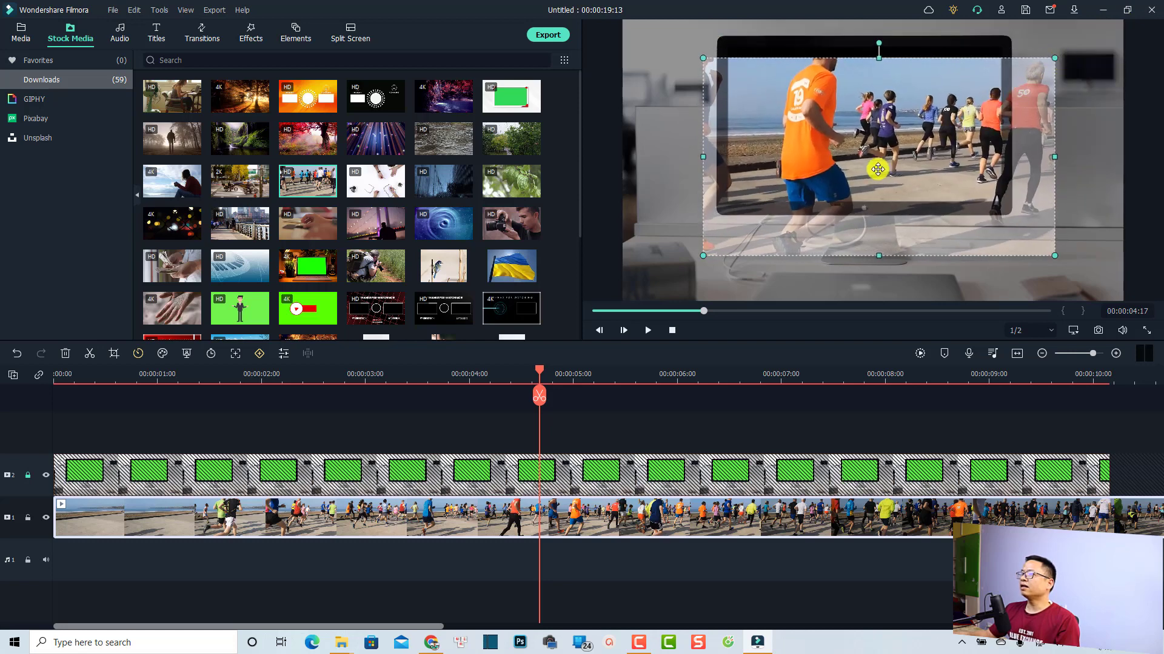
left_click_drag(877, 146, 876, 143)
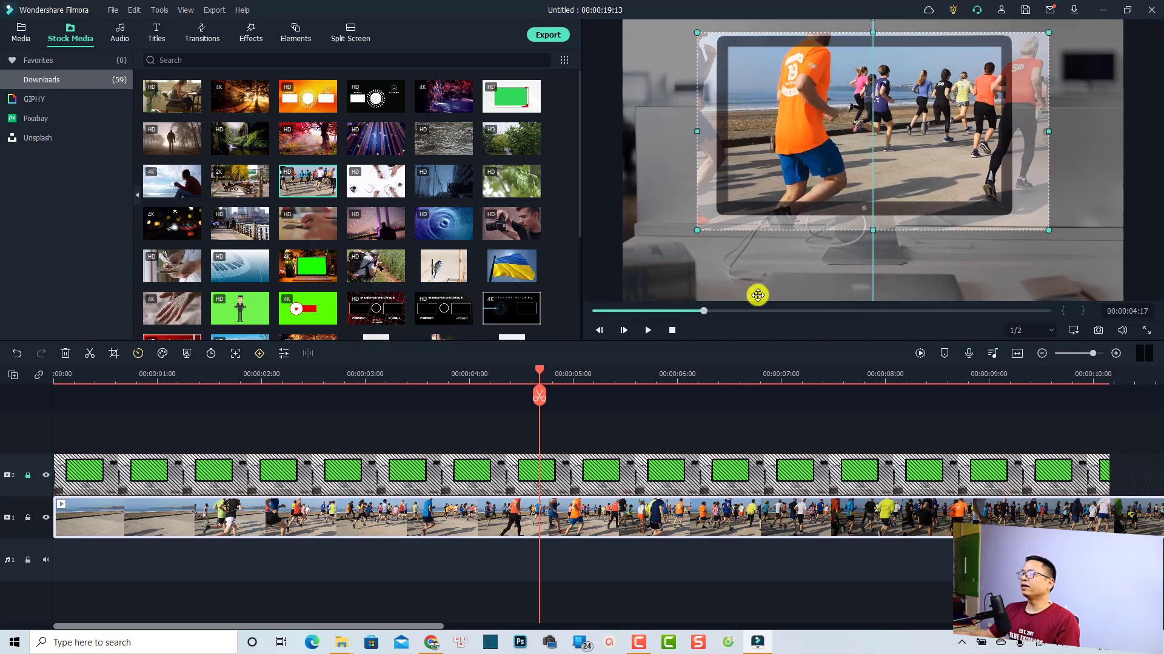
left_click_drag(758, 295, 757, 295)
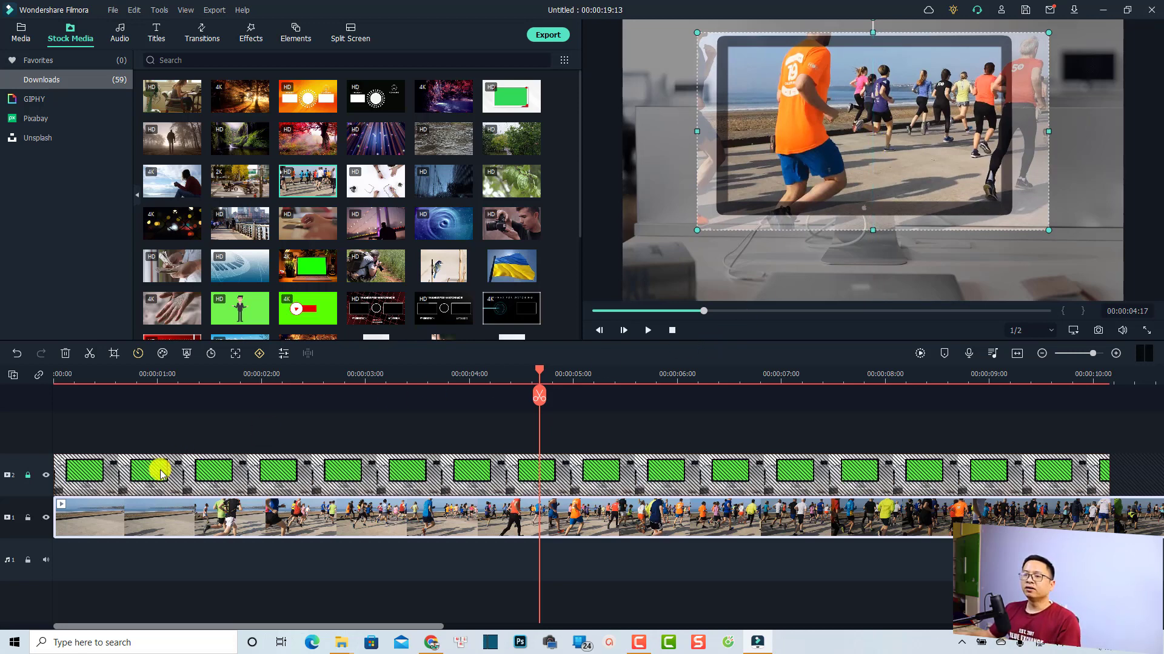
Unhide track 2 and reset the monitor clip's opacity to 100
left_click(27, 475)
left_click(110, 482)
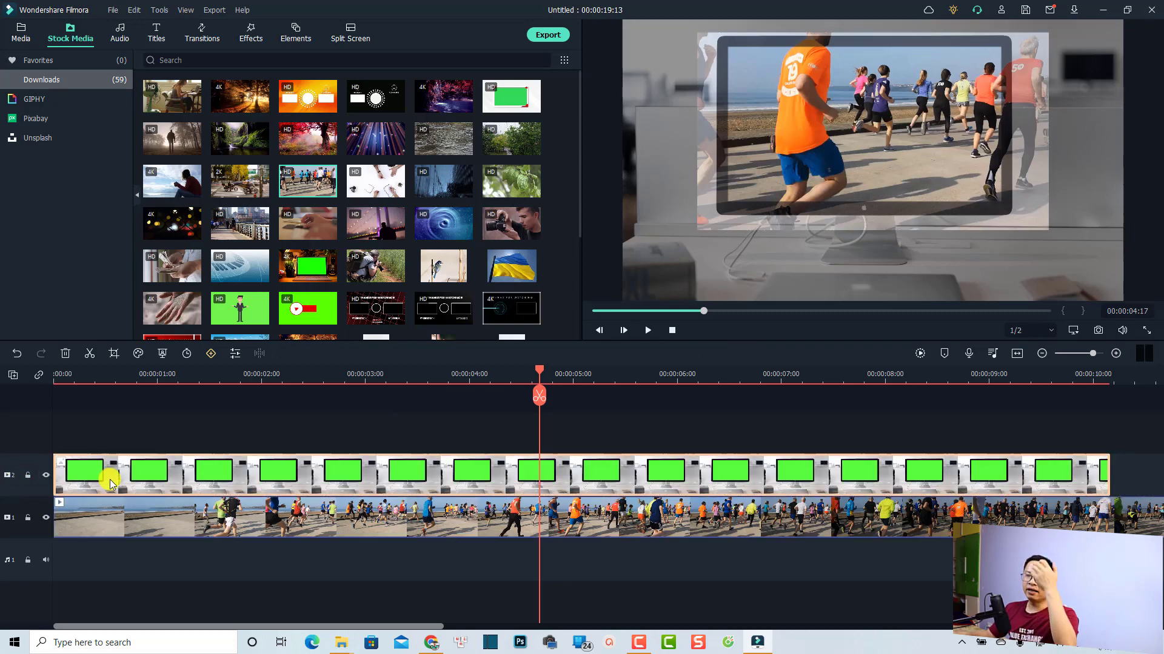
double_click(111, 483)
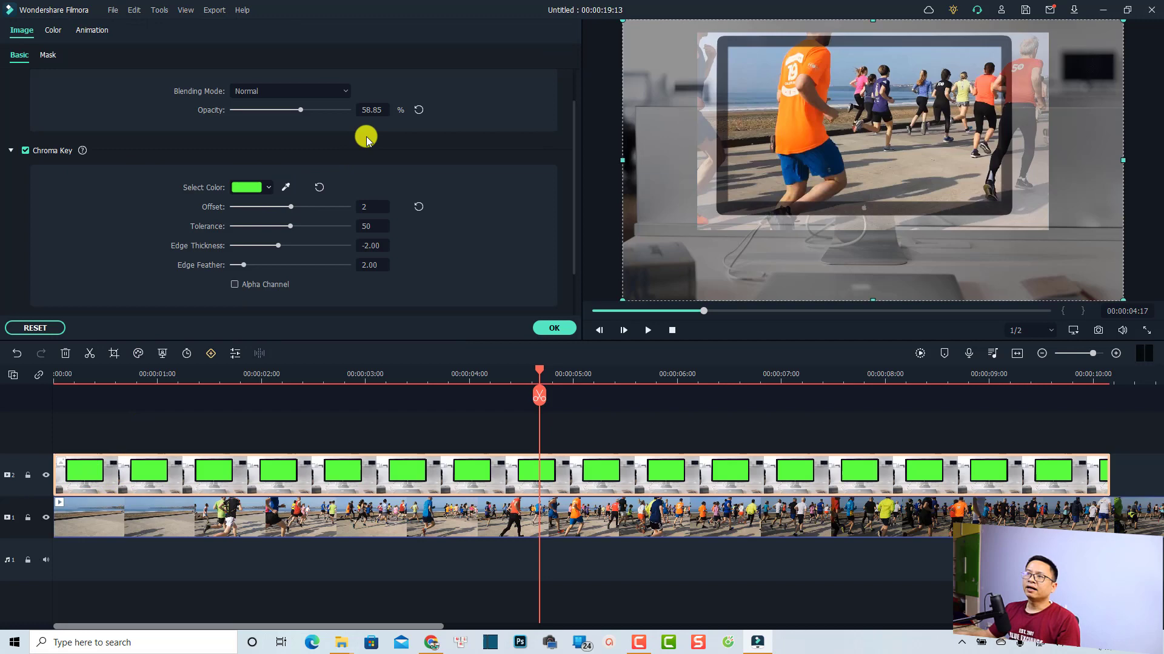
left_click(417, 112)
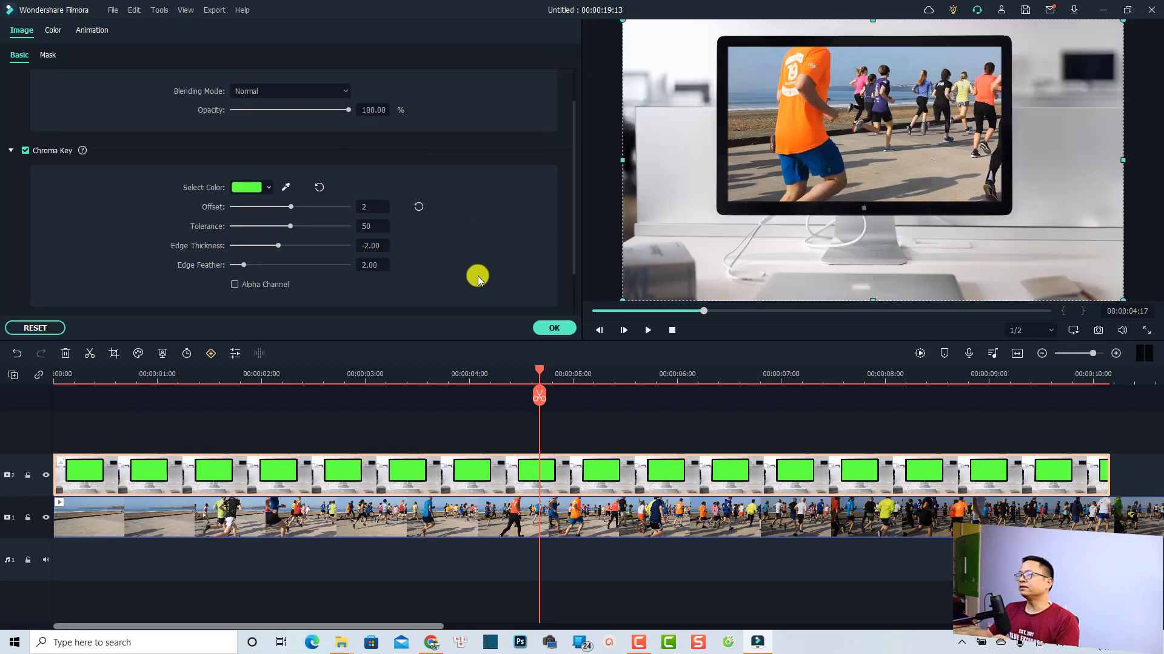
Split the runners clip at 00:00:10:04 and delete the leftover piece after it
left_click(549, 330)
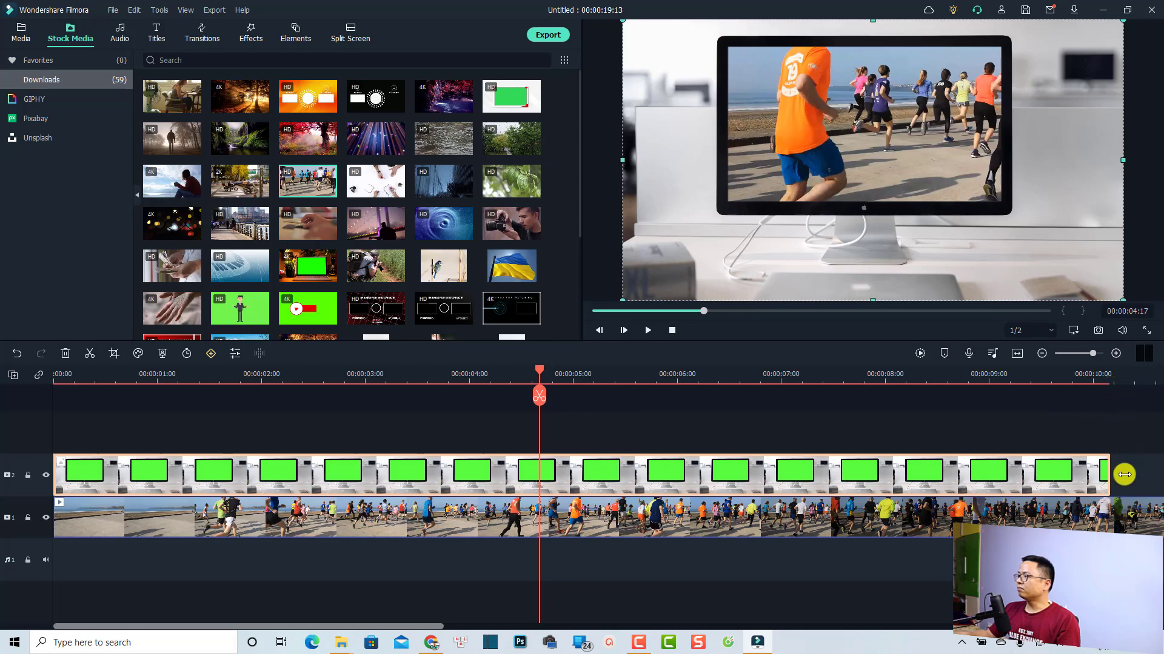
left_click(1120, 529)
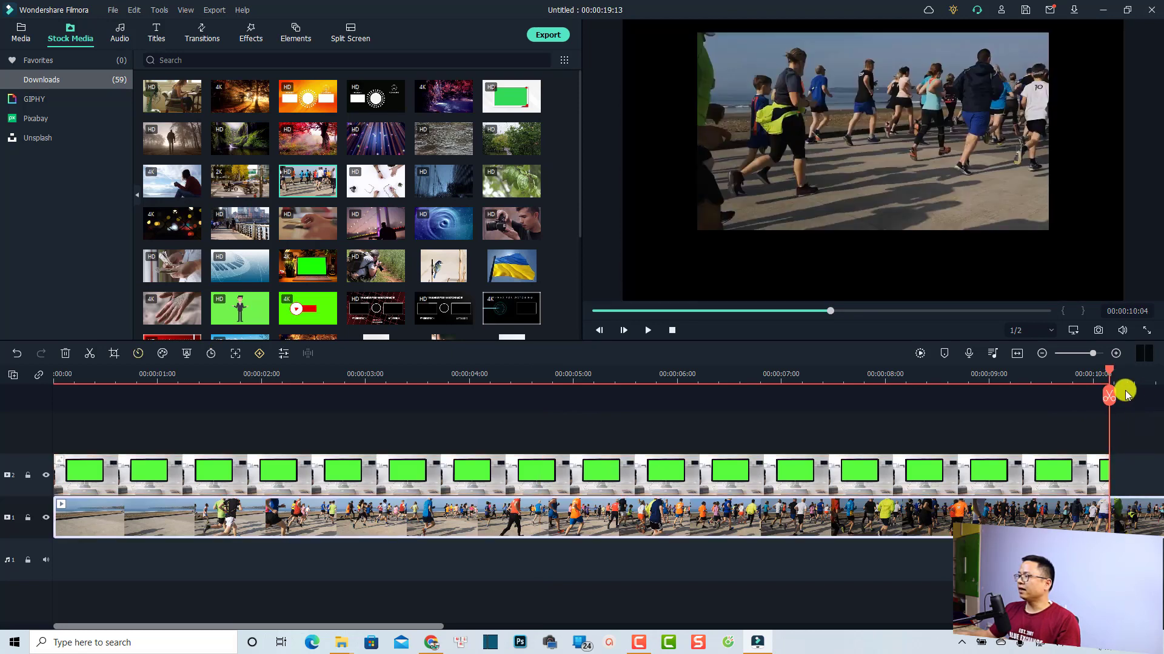
left_click(1108, 396)
left_click(1129, 518)
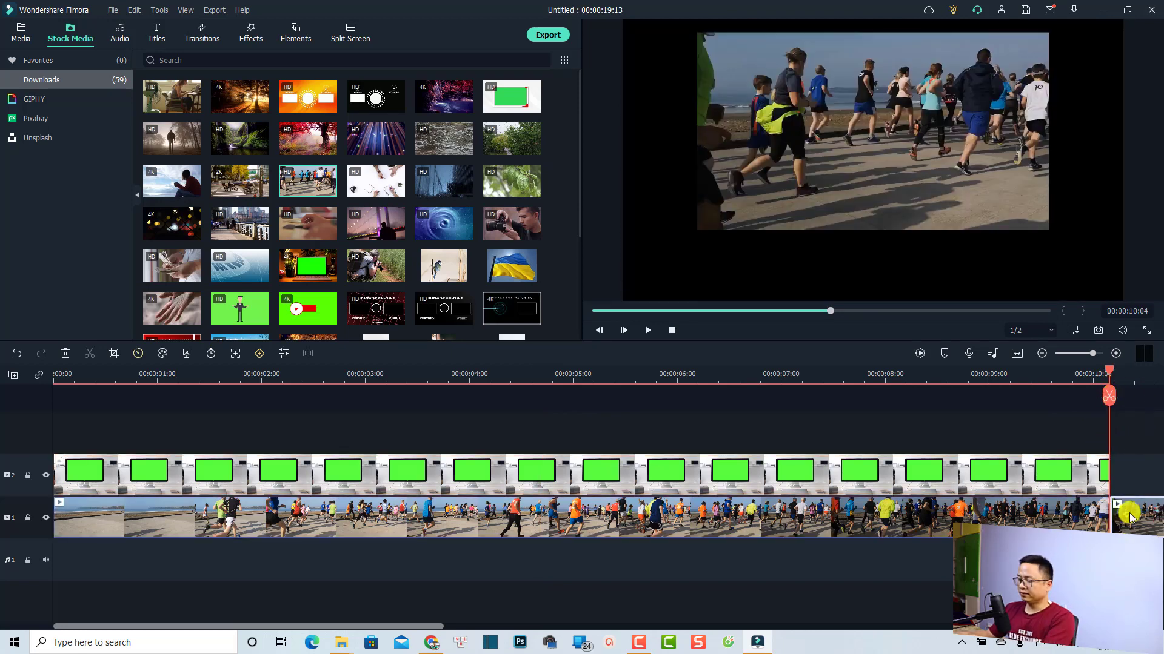
key("Delete")
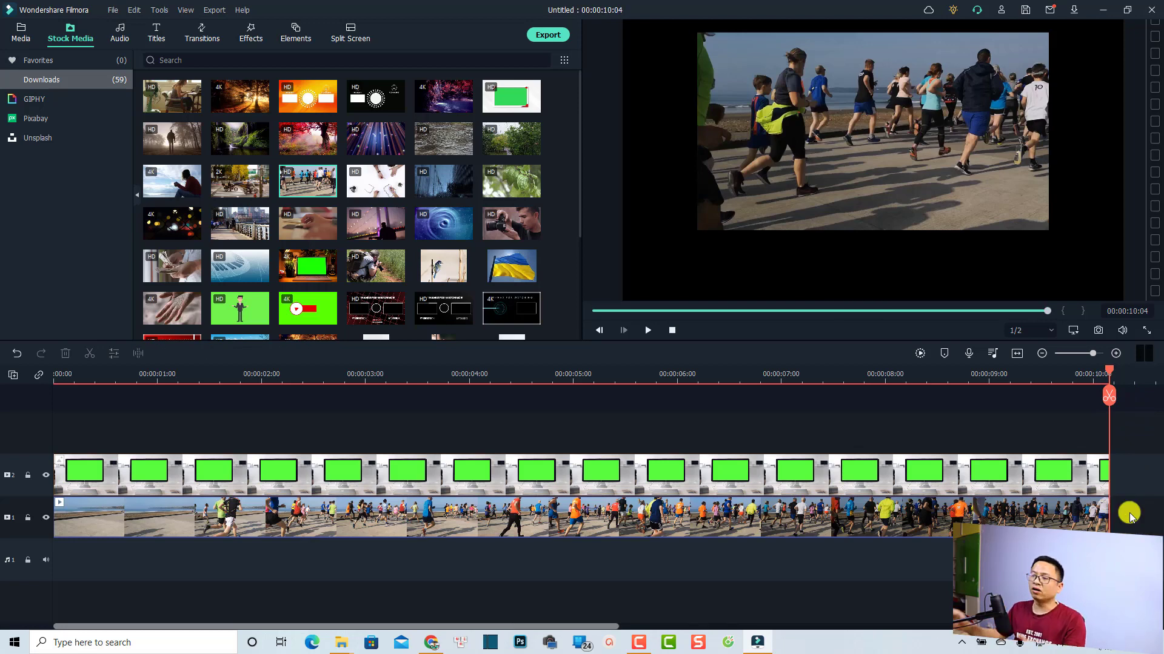
left_click(536, 377)
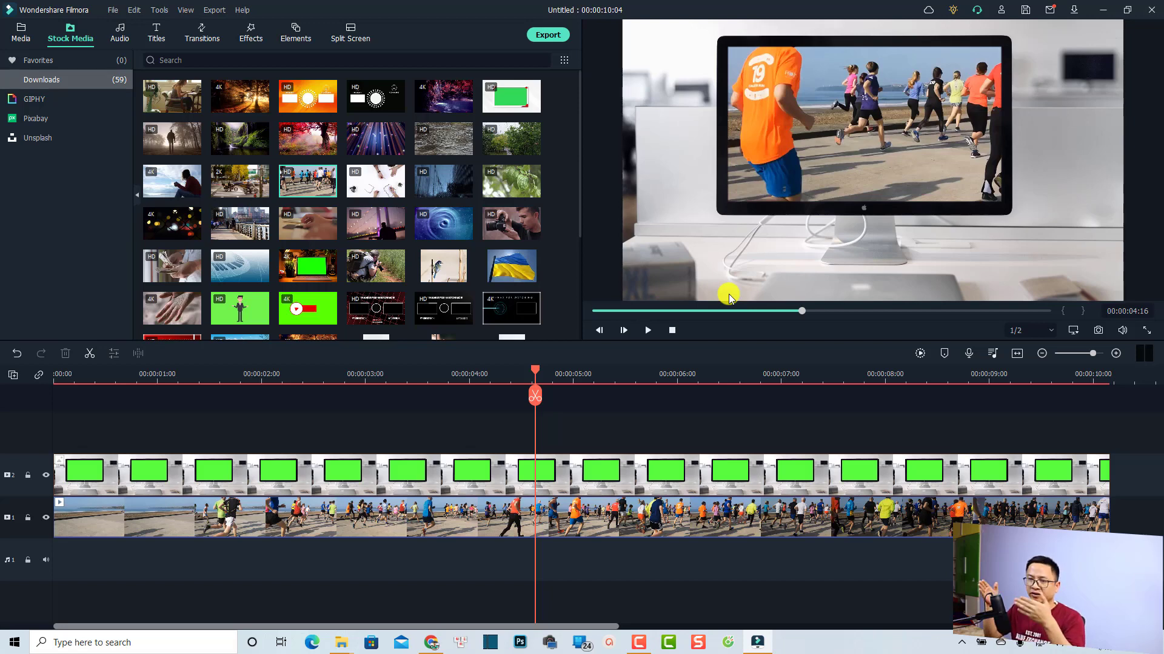
Open Export and rename the output file to 'Green video 1'
left_click(547, 36)
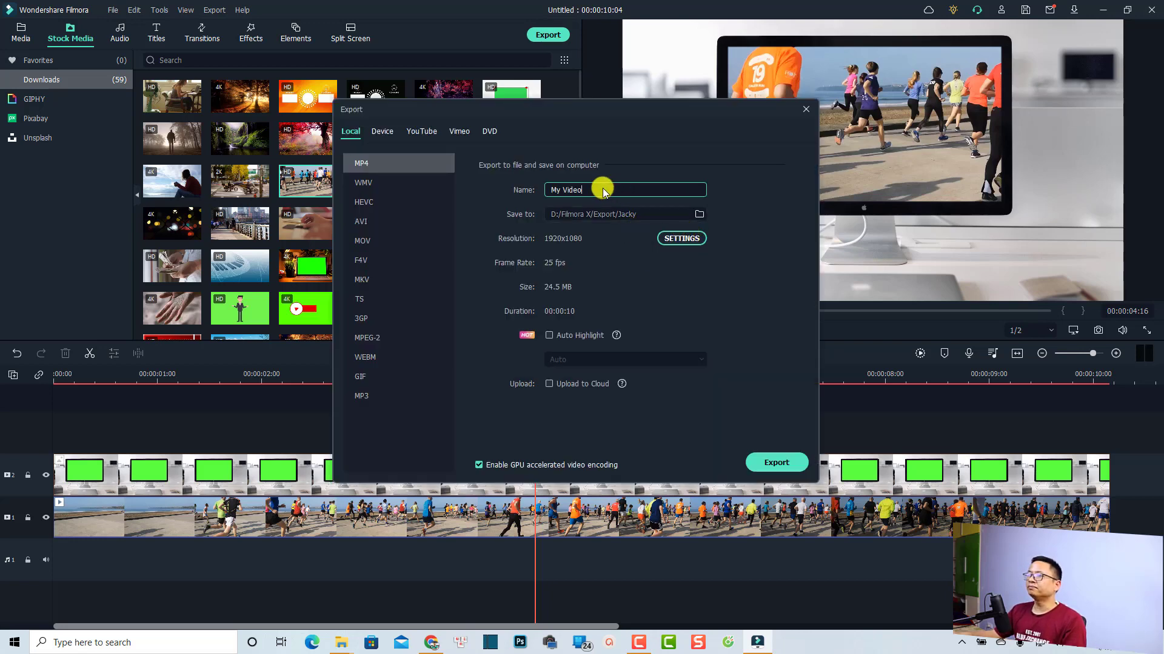
left_click_drag(588, 190, 529, 183)
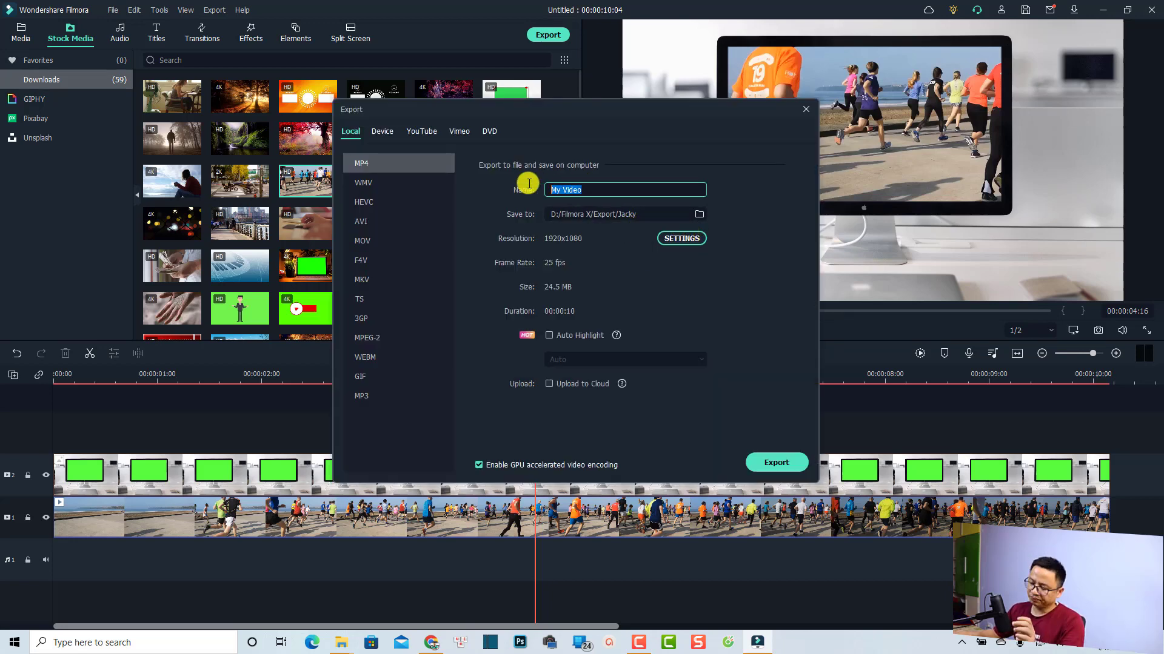
type("Green")
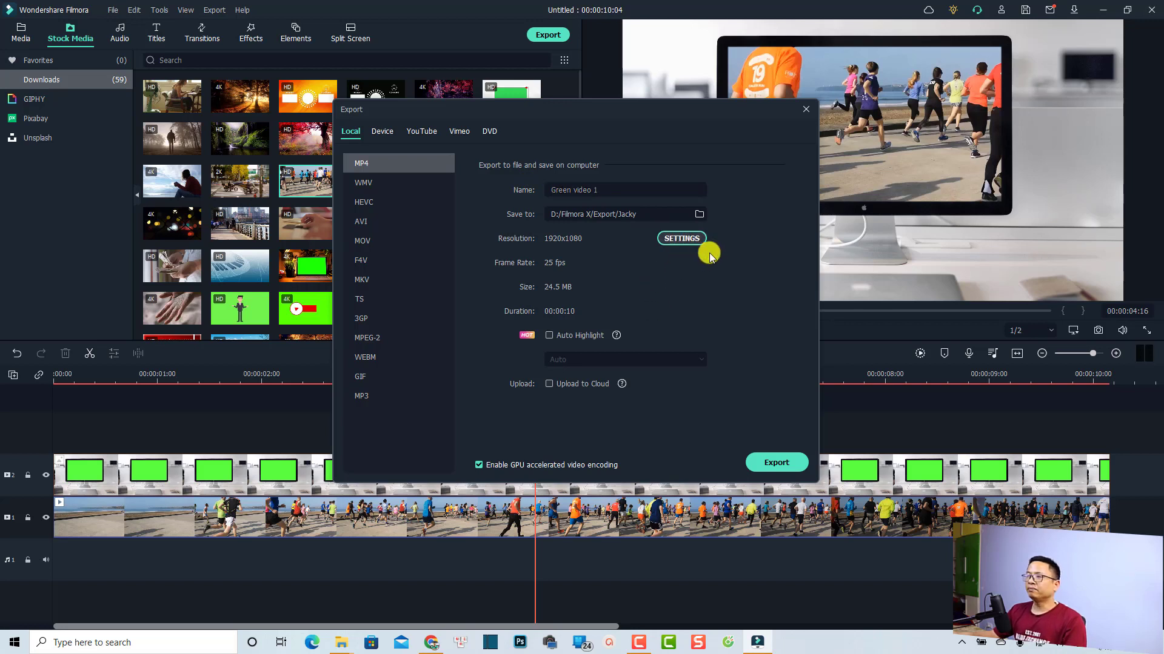
Keep the video bit rate at 20000 kbps in the encoding settings and confirm
left_click(684, 240)
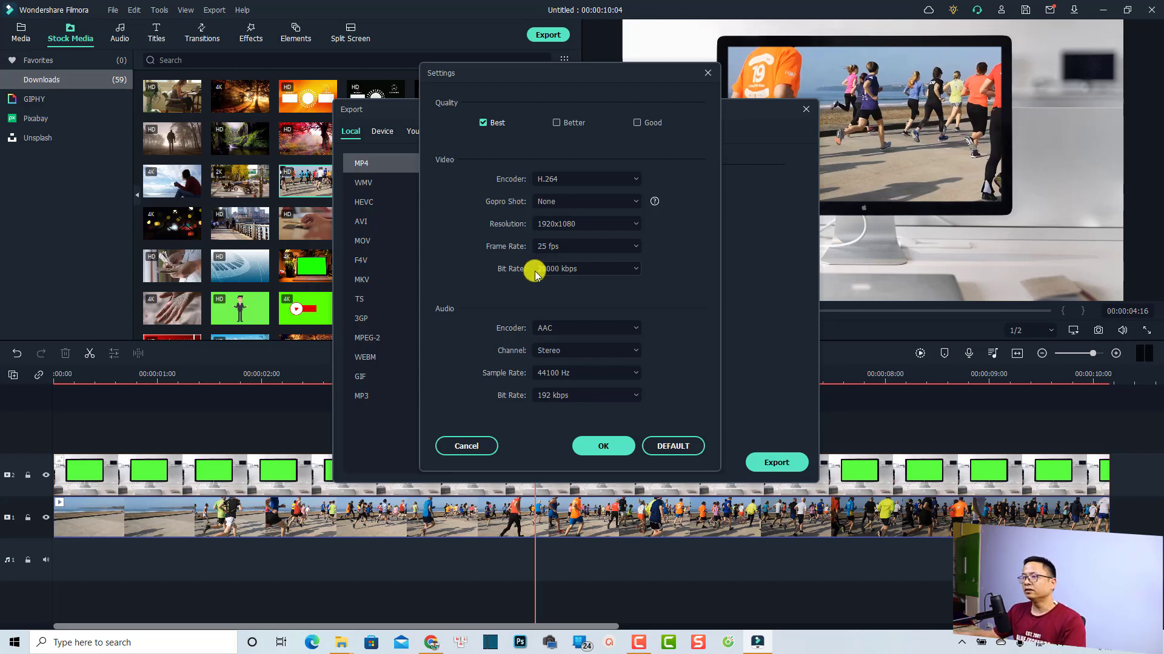
left_click(567, 273)
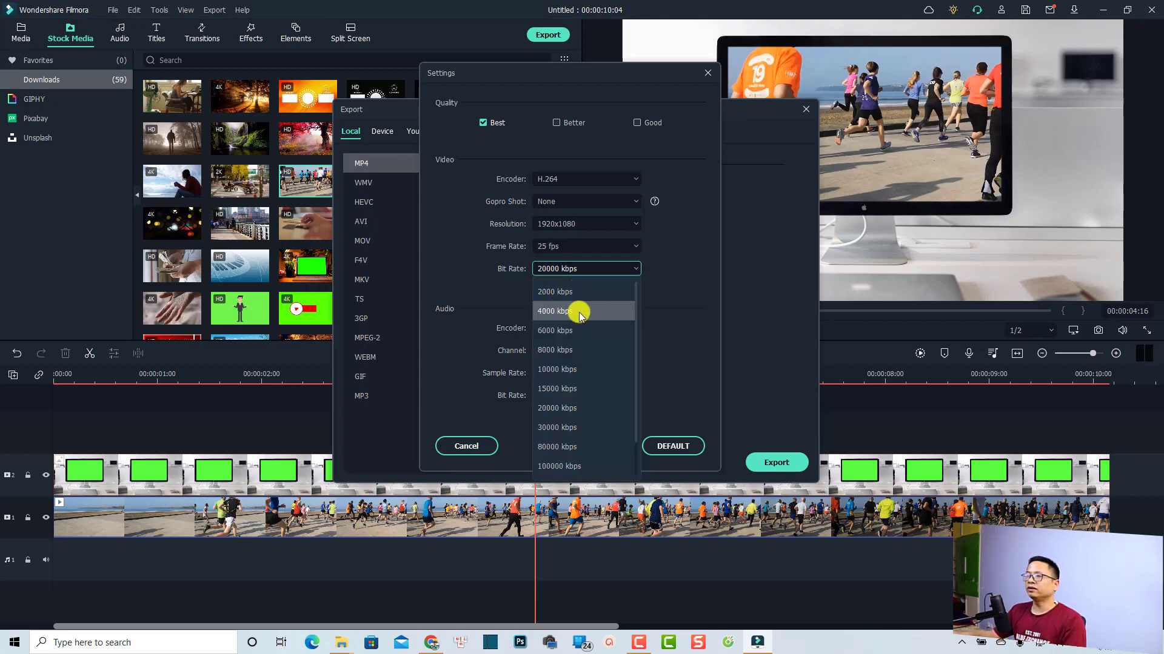
left_click(545, 408)
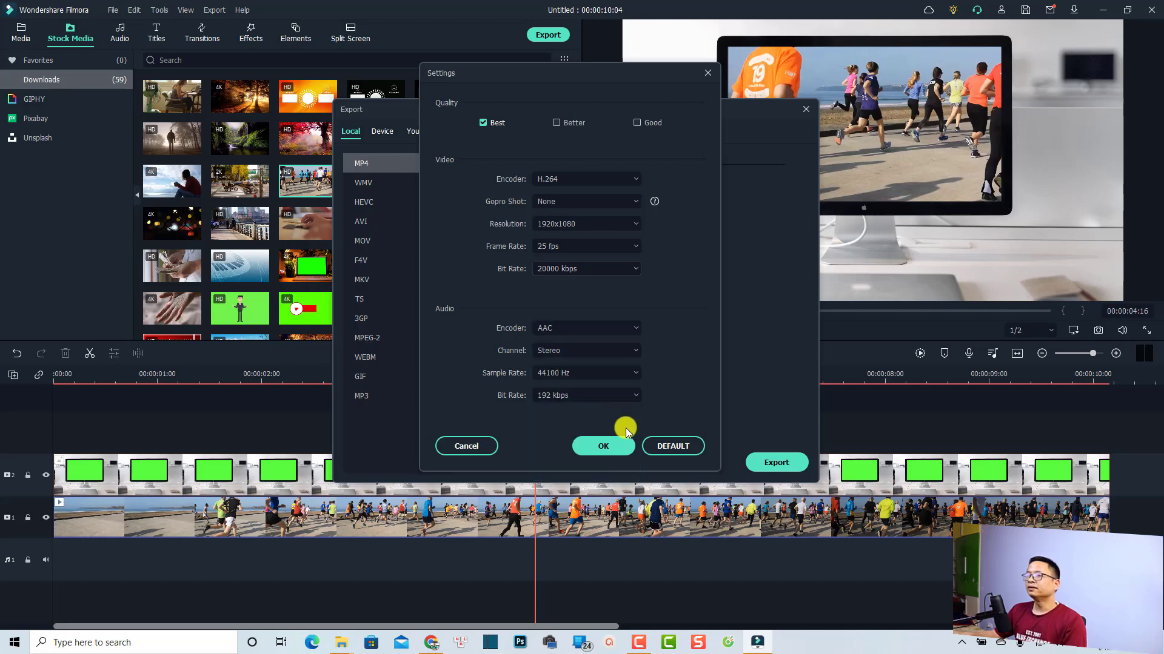
left_click(597, 448)
Export the composite as Green video 1.mp4 and open its output folder once conversion succeeds
left_click(775, 464)
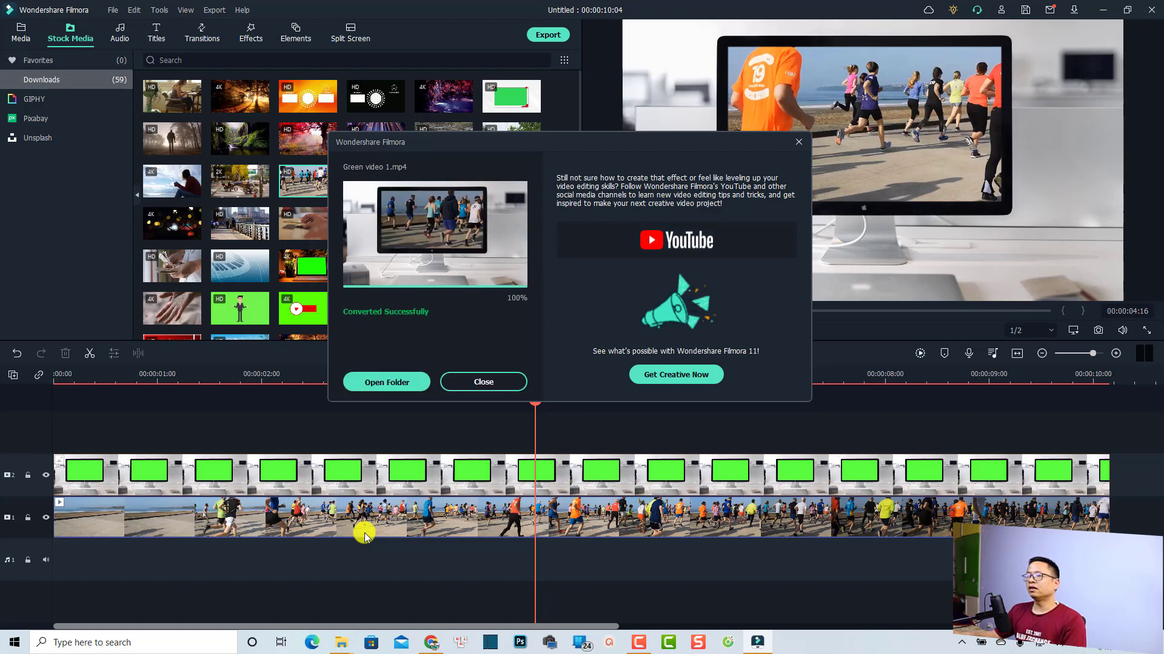
left_click(365, 383)
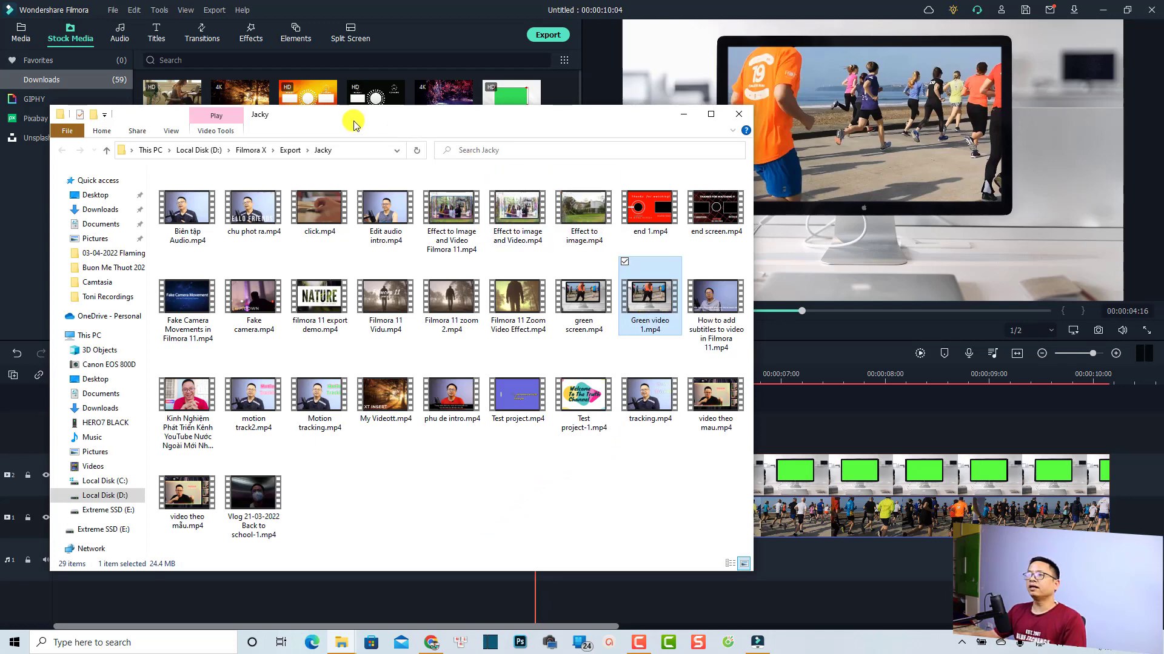
Place the export folder beside Filmora and drag Green video 1.mp4 into the project media
left_click_drag(393, 124, 881, 80)
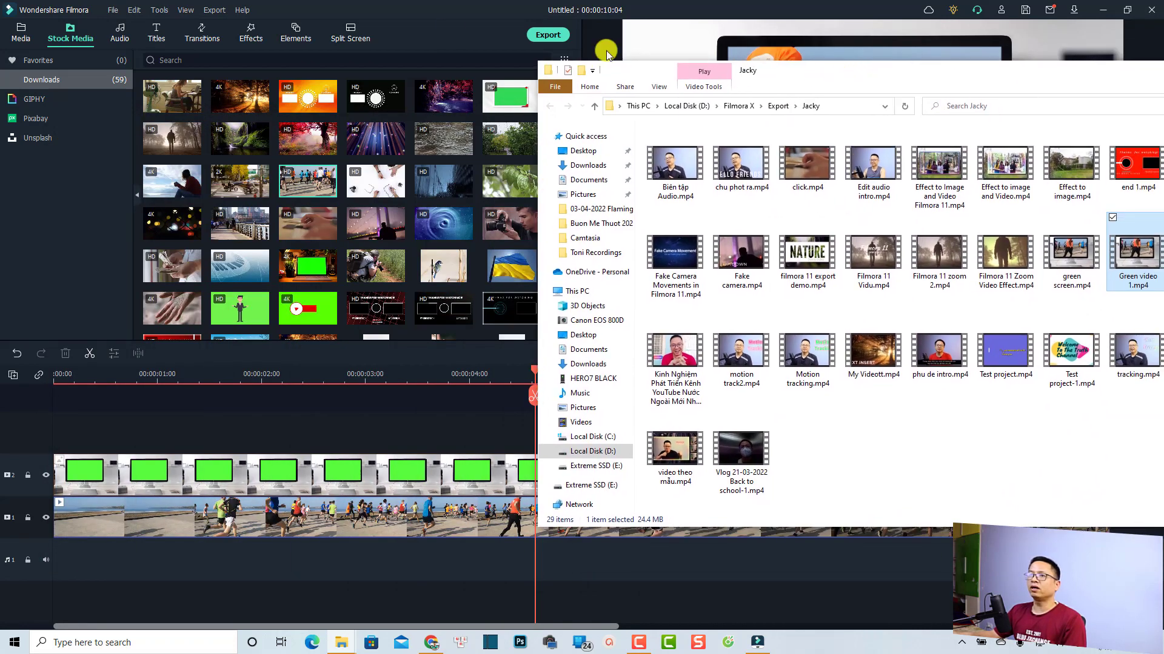
left_click(22, 32)
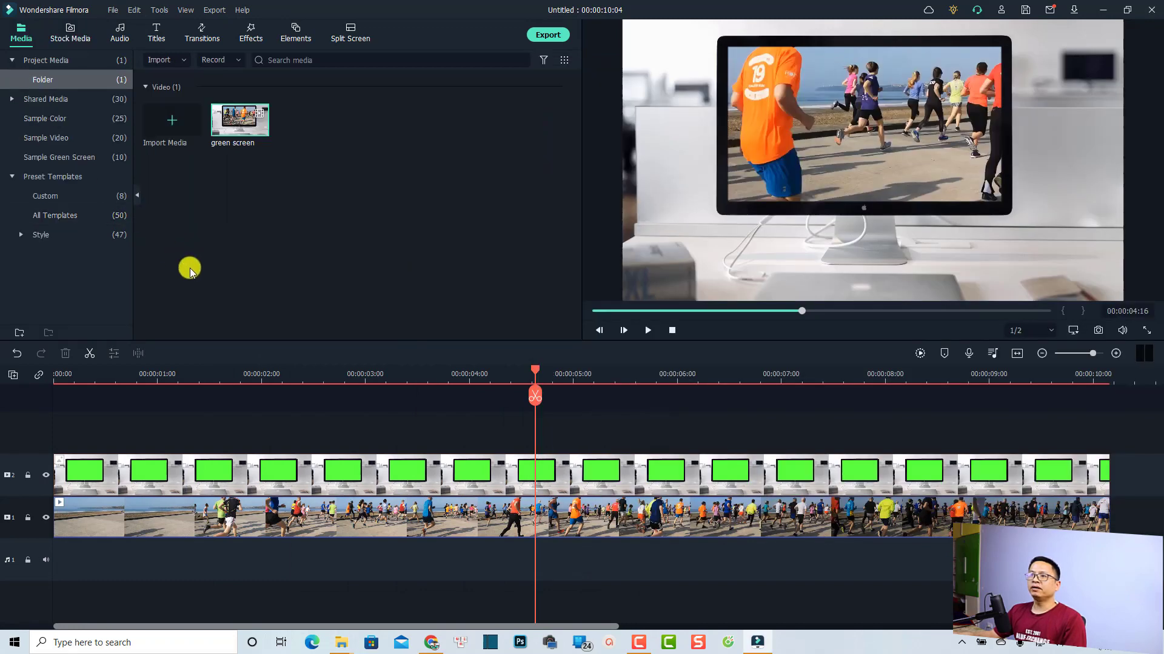
mouse_move(341, 642)
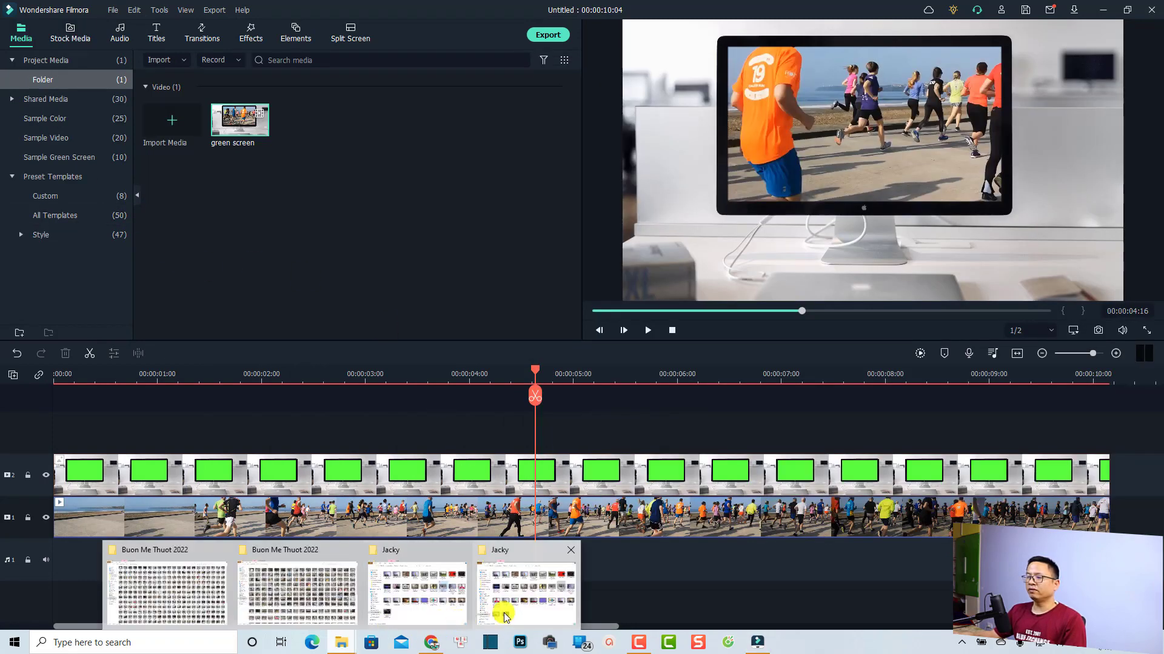
left_click(525, 607)
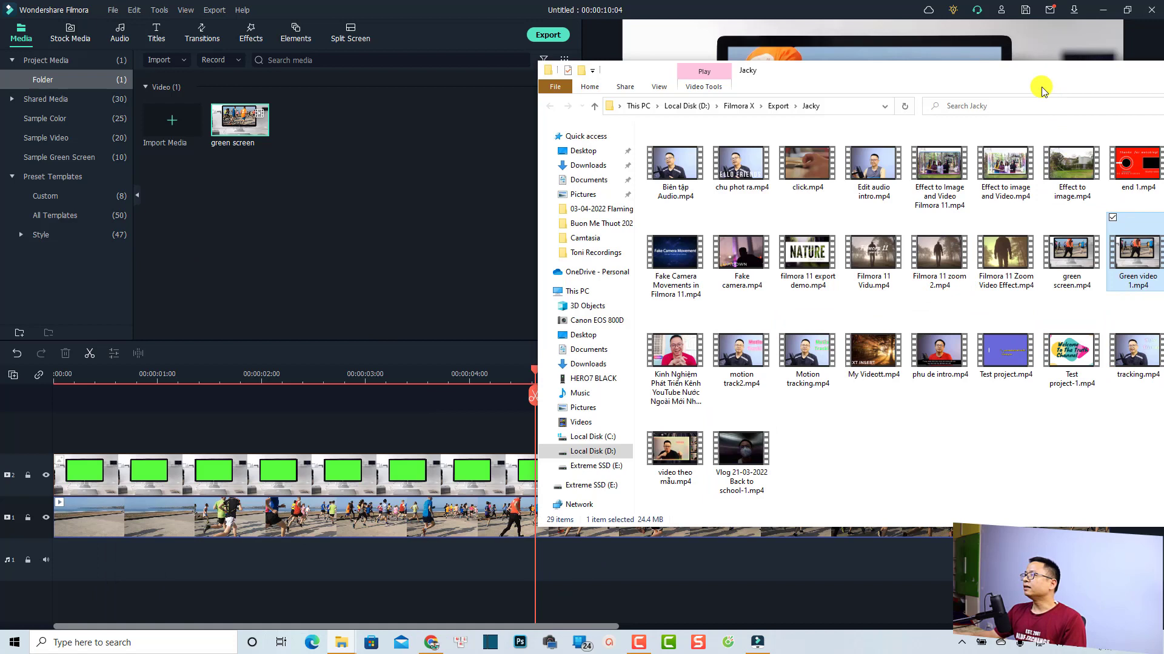
left_click_drag(1014, 77, 848, 71)
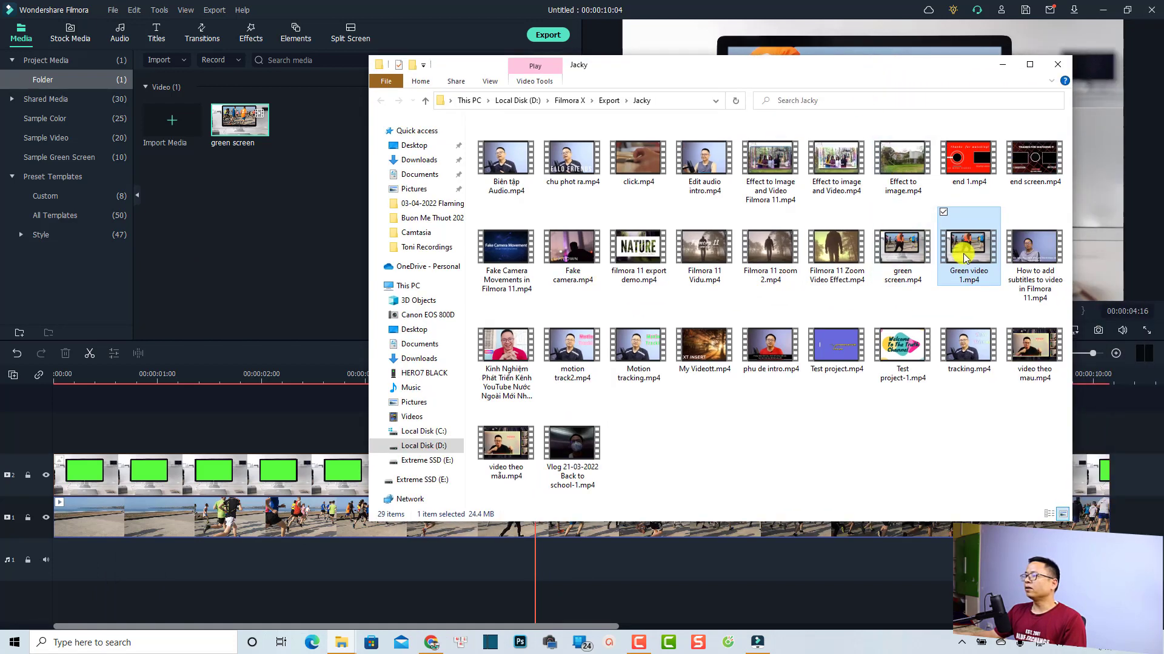
left_click_drag(964, 257, 270, 228)
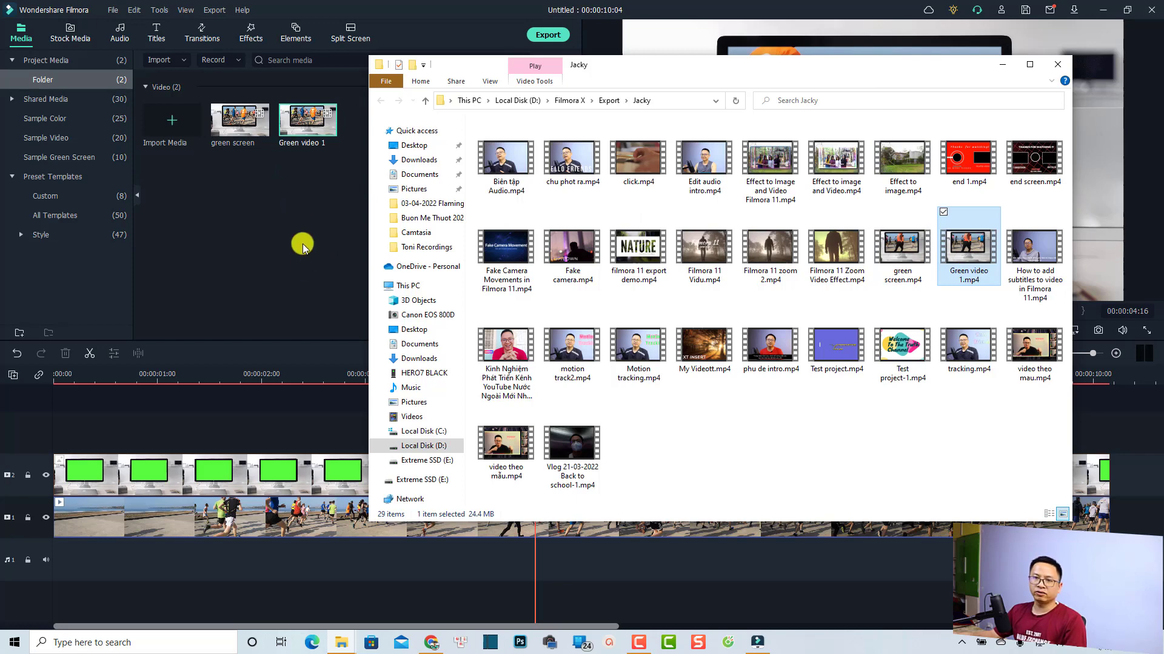
left_click(250, 406)
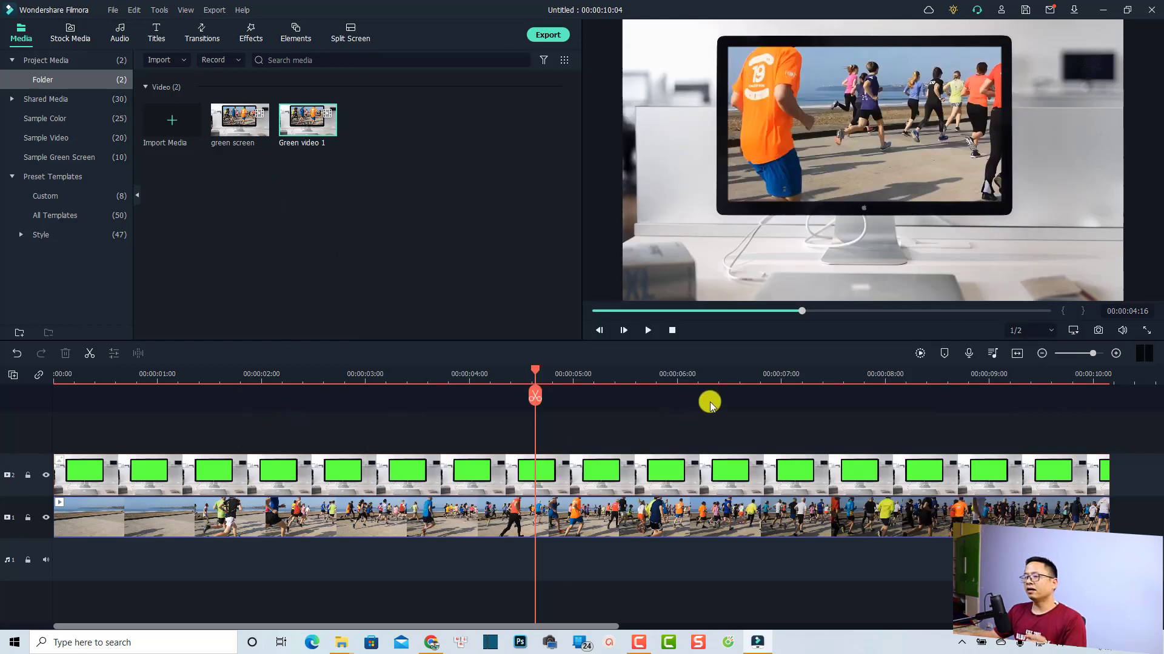
Delete both green-screen clips from the timeline and put Green video 1 in their place
left_click_drag(709, 402, 373, 585)
key("Delete")
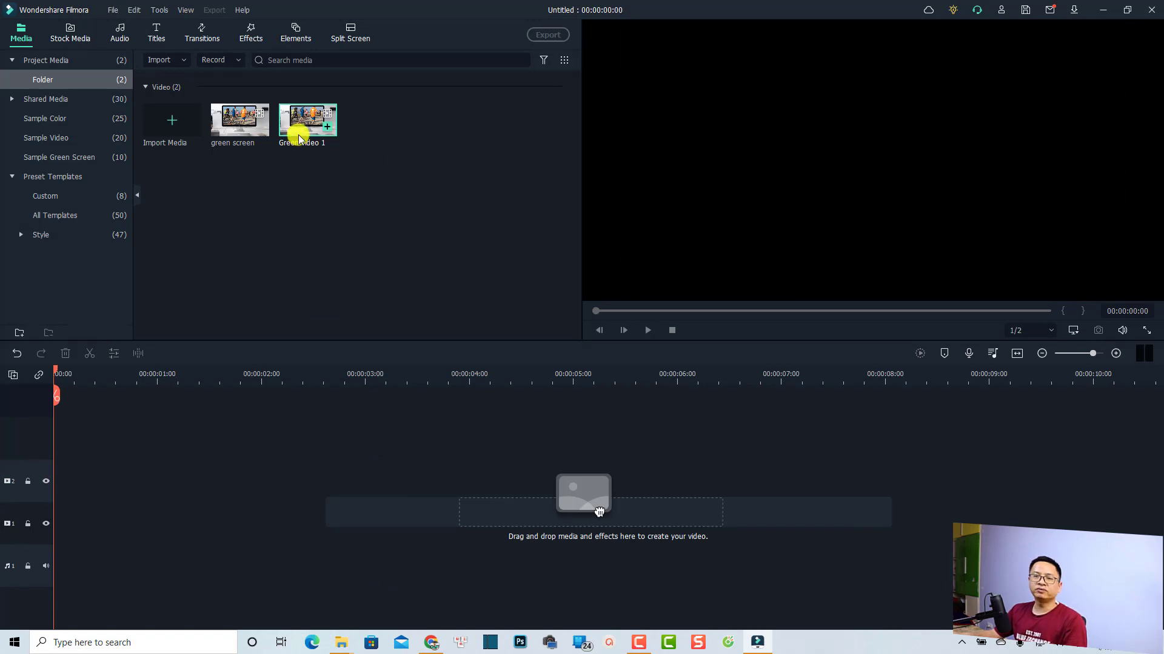
left_click_drag(298, 135, 60, 484)
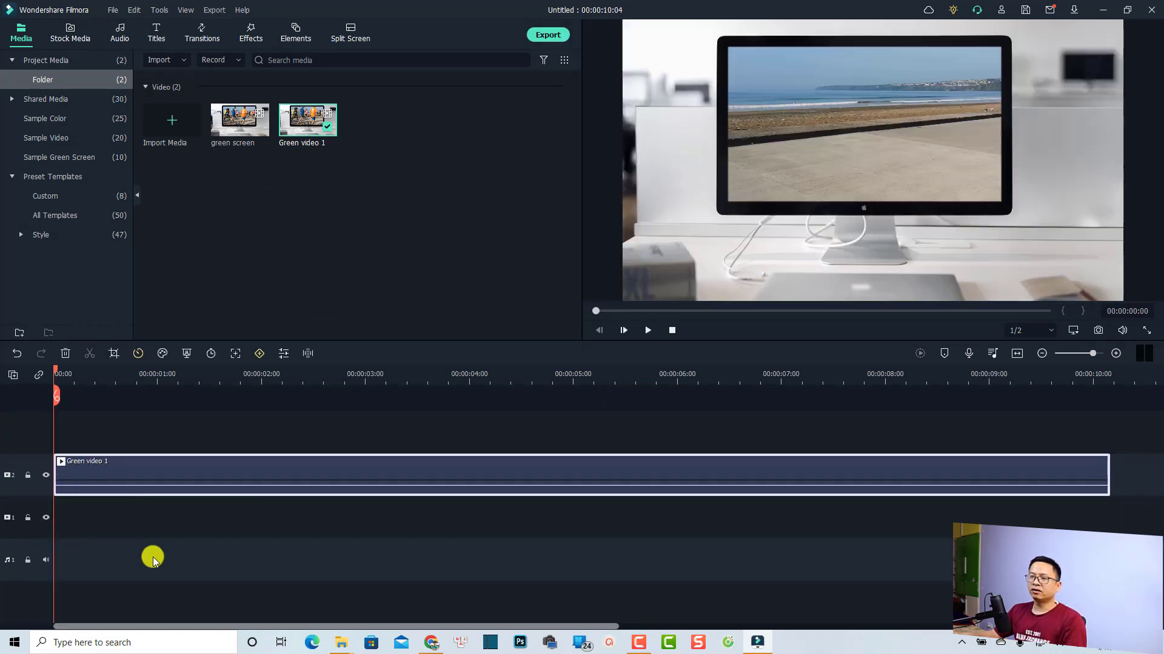
Play back the new Green video 1 clip to inspect the runners inside the monitor
left_click(195, 558)
key("space")
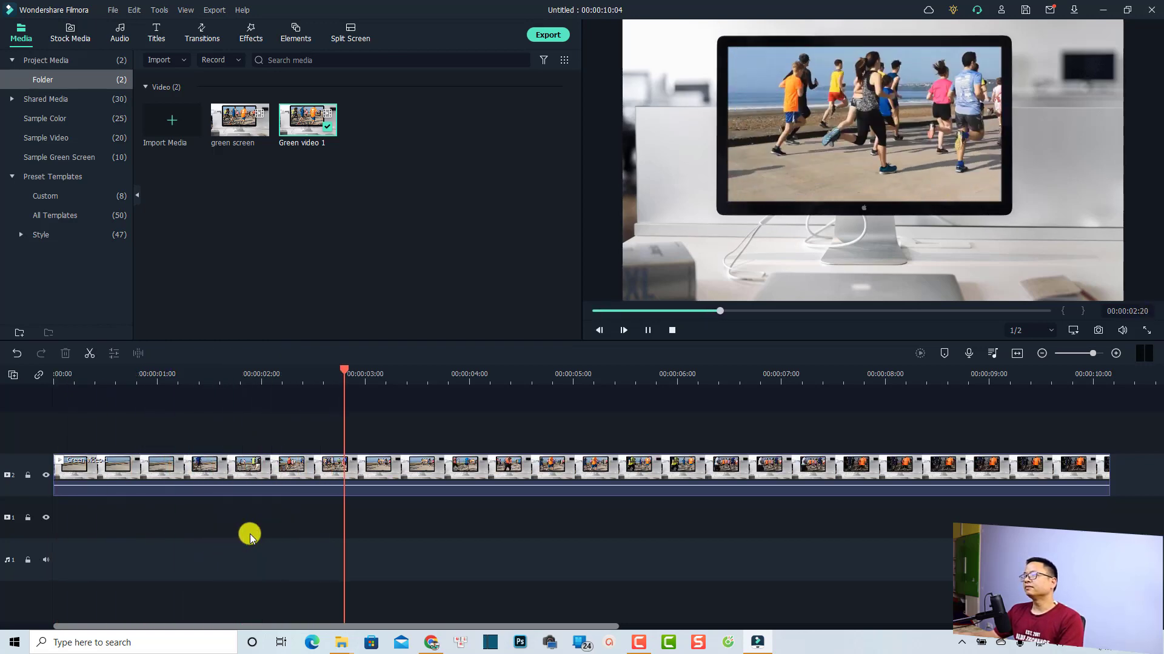
key("space")
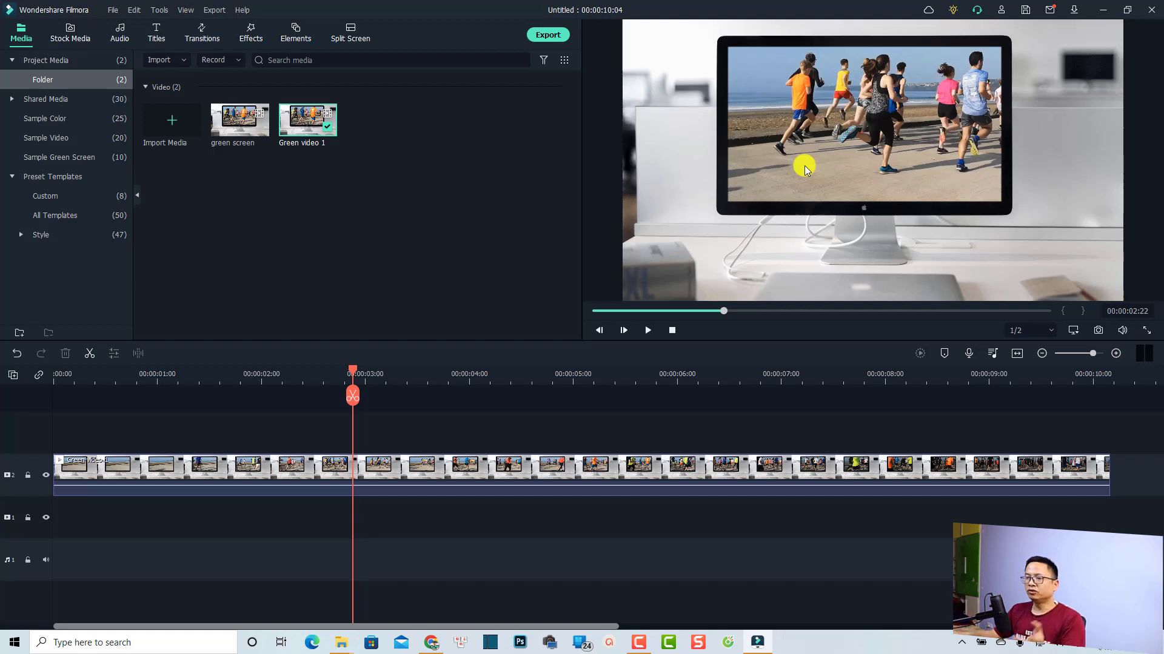
Keyframe Green video 1 at 00:00:03:20 with Scale 191% and Position 155.7, -276.4
left_click(369, 477)
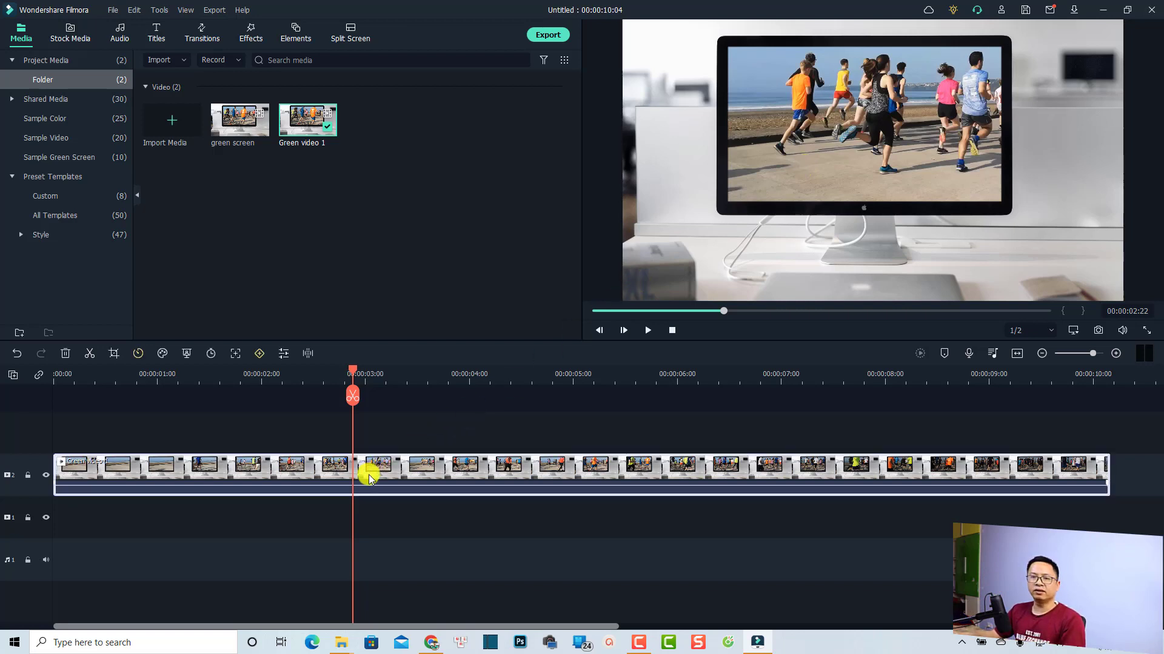
left_click(257, 355)
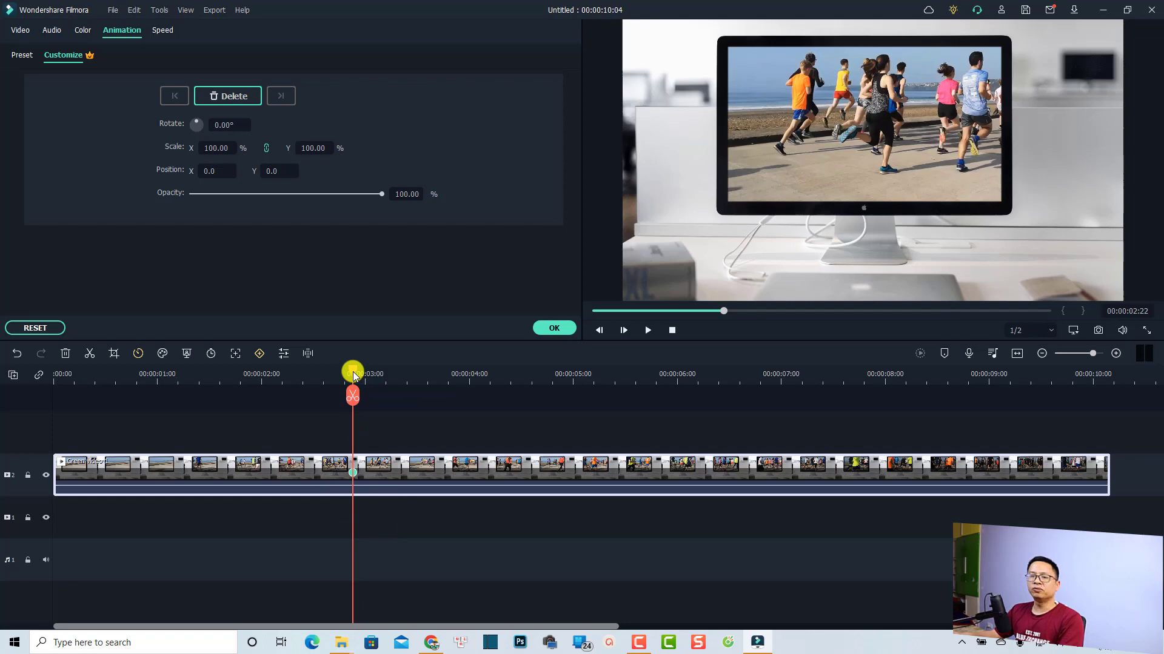
left_click_drag(352, 372, 449, 384)
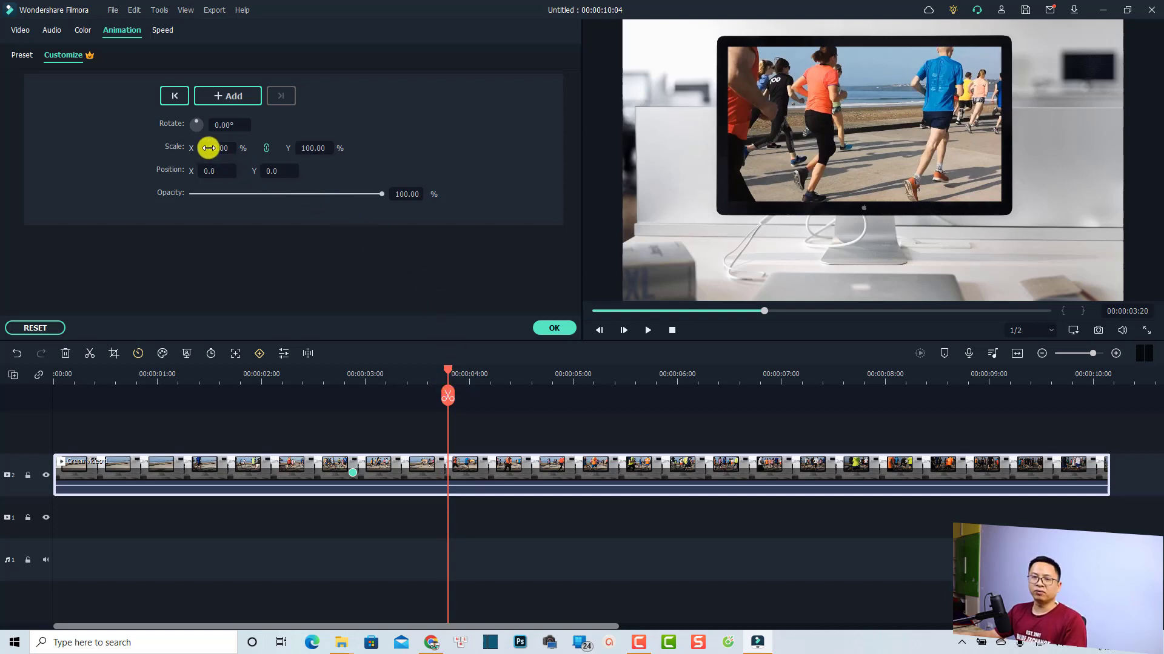
mouse_move(210, 148)
left_mouse_down()
mouse_move(230, 152)
mouse_move(209, 147)
left_mouse_up()
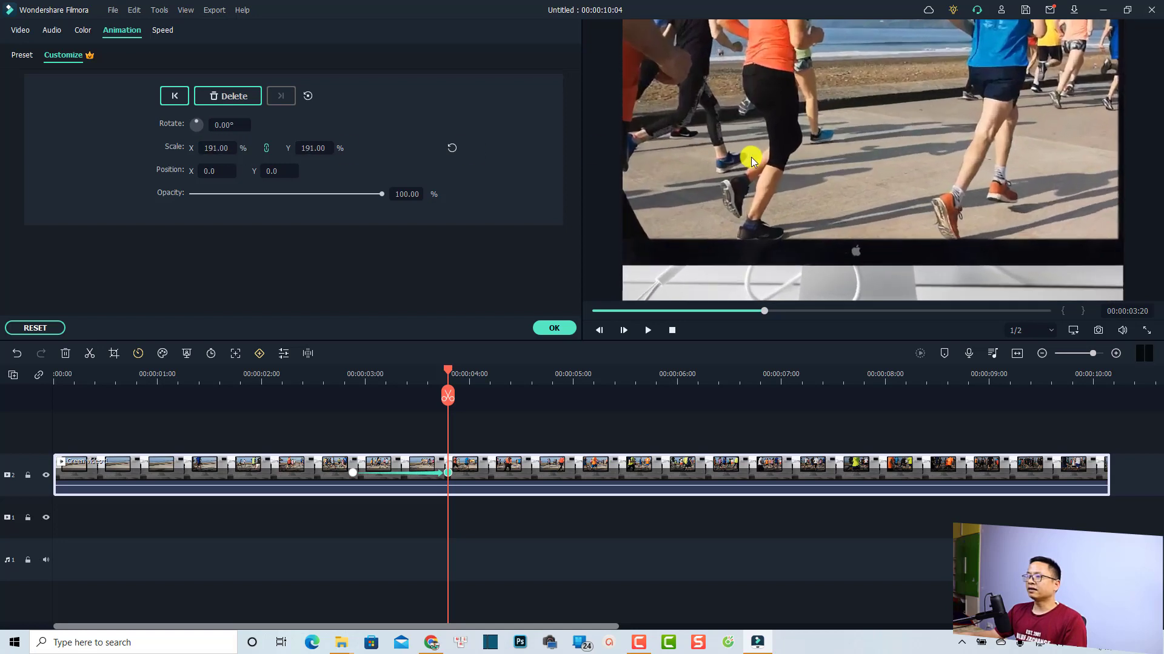
left_click_drag(785, 124, 827, 202)
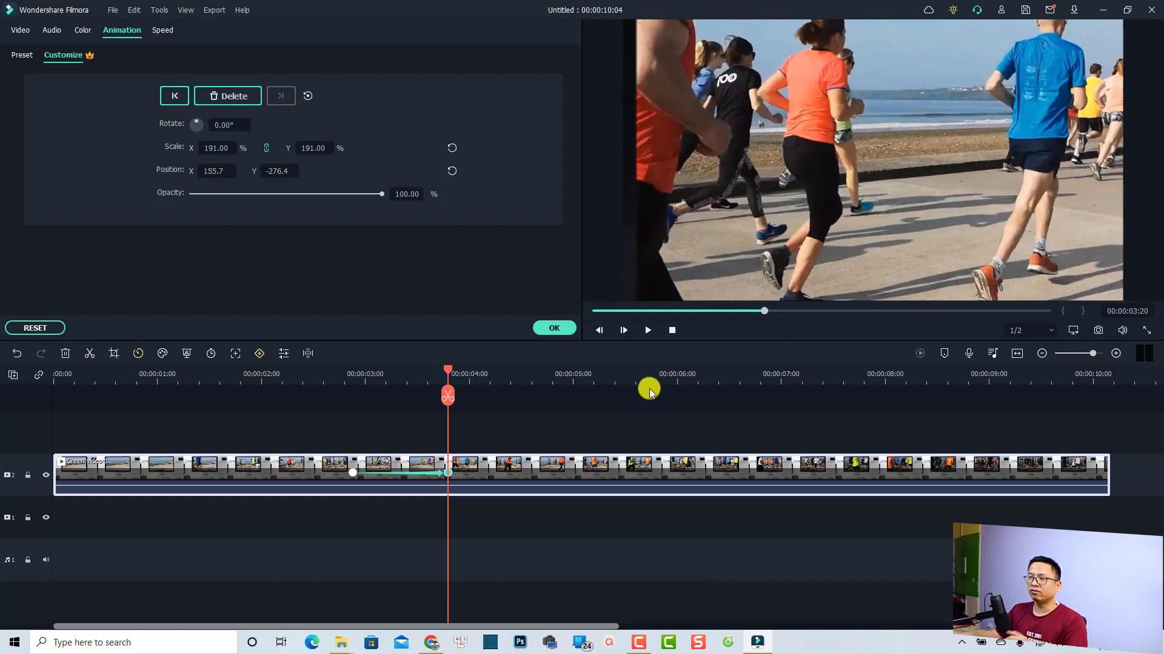
Confirm the zoom keyframes and play Green video 1 from near the start to check the full-frame zoom
left_click(554, 327)
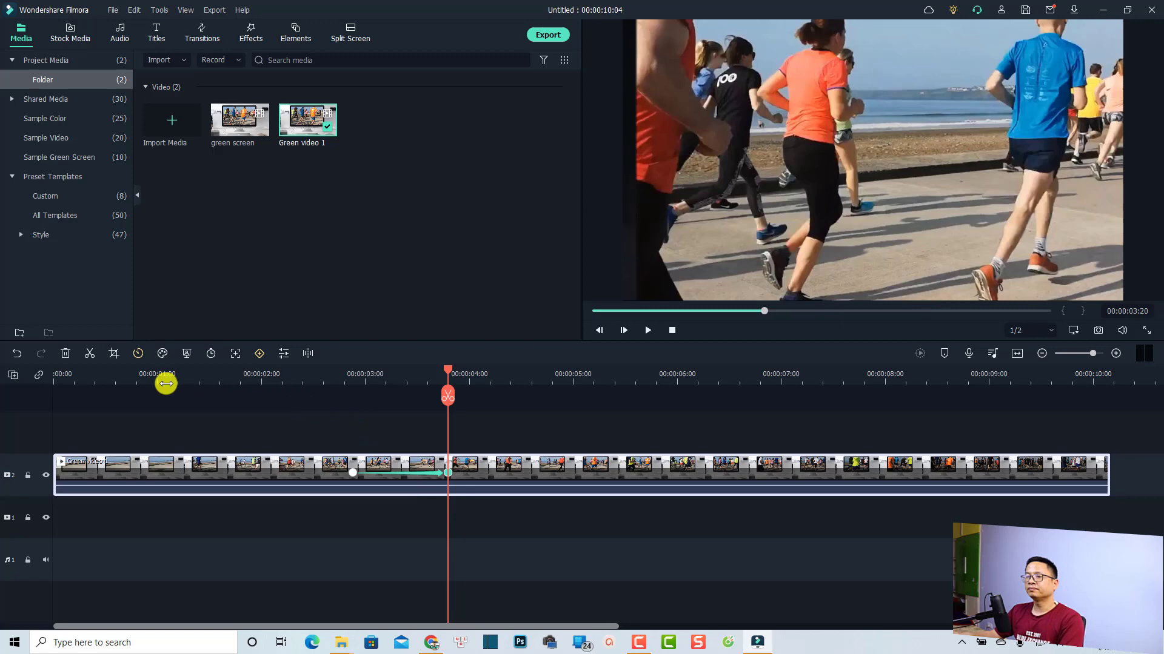
left_click(127, 376)
left_click(216, 425)
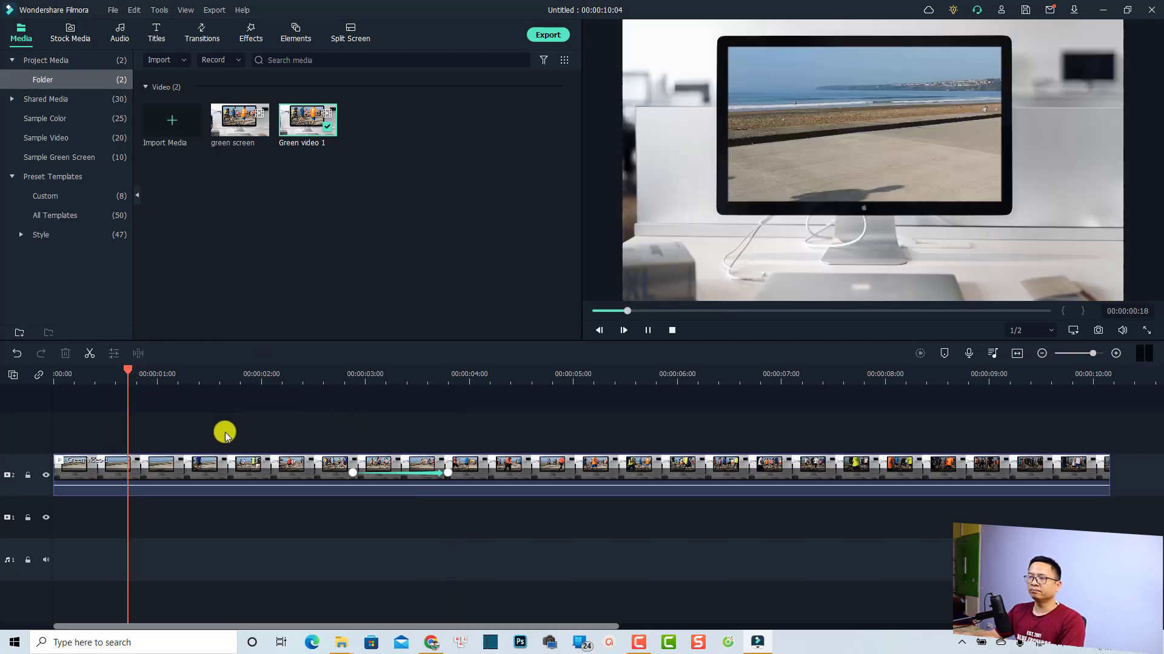
key("space")
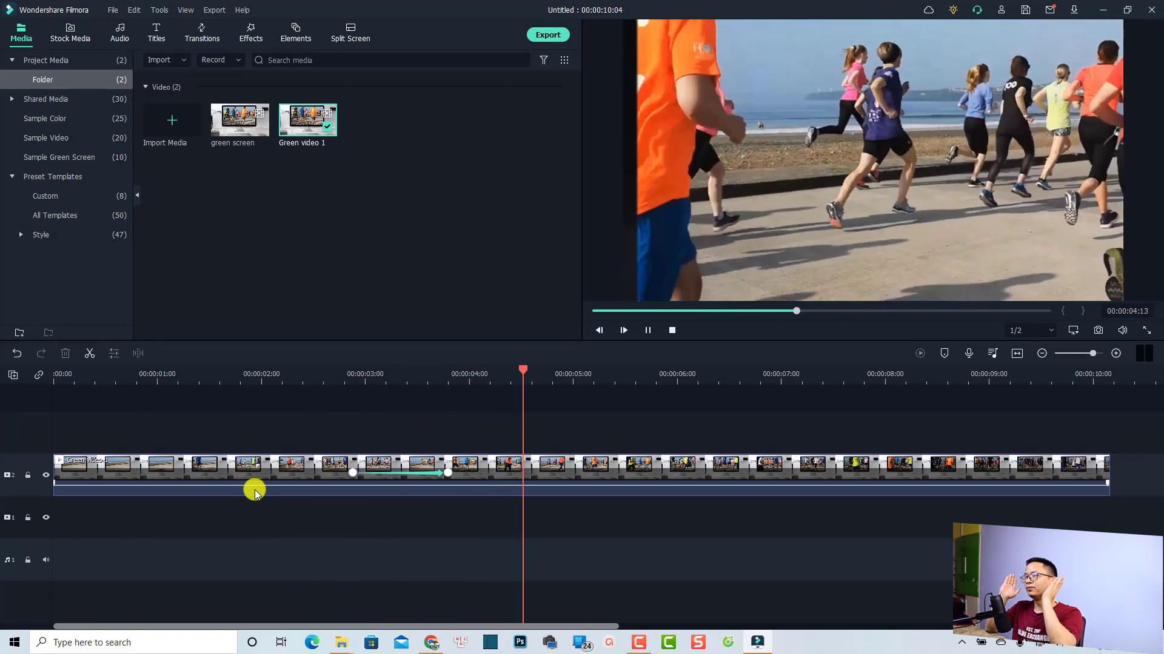
key("space")
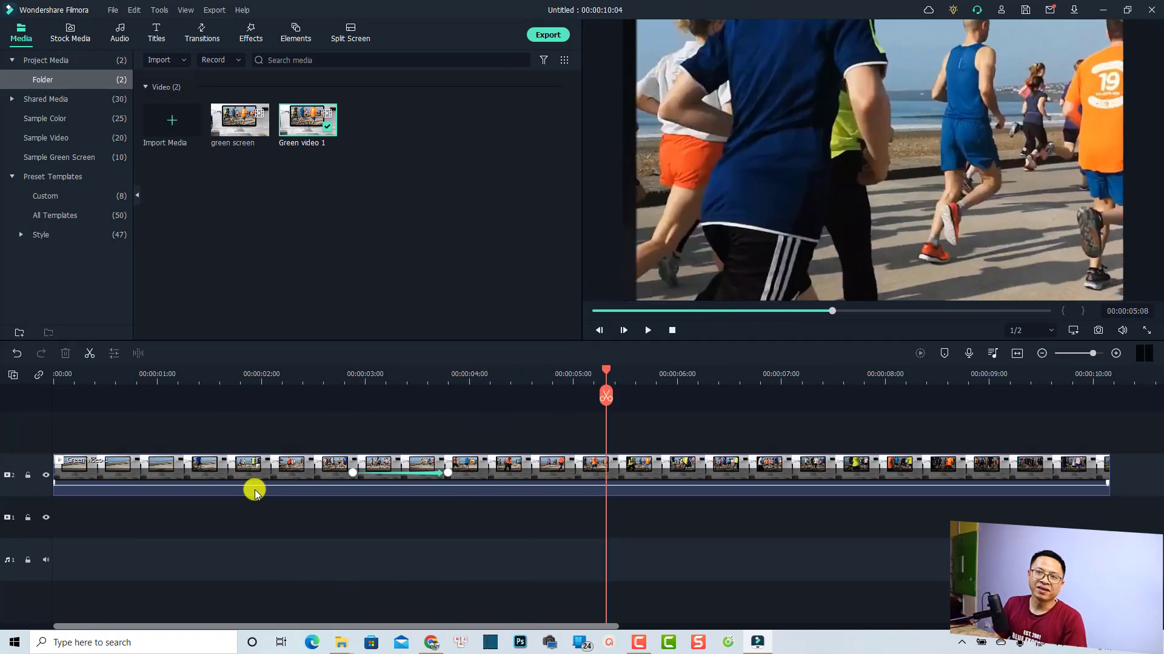